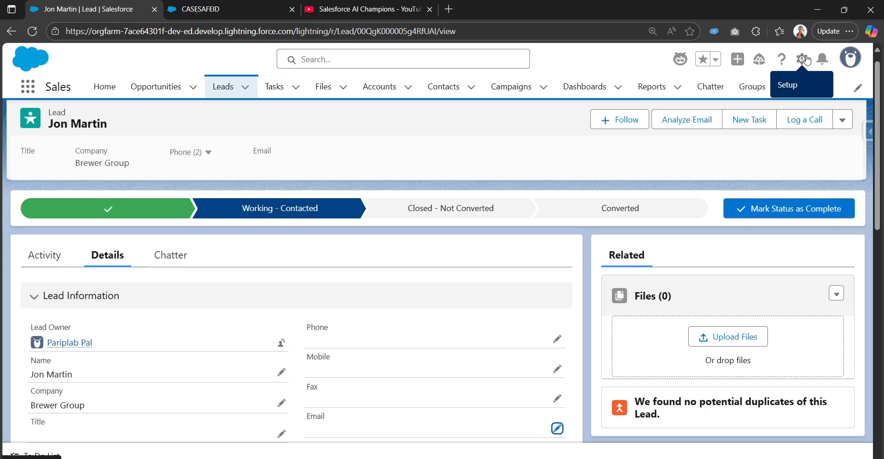
Step: Open the Lead object's Fields & Relationships in Object Manager and start a new custom field
click(807, 60)
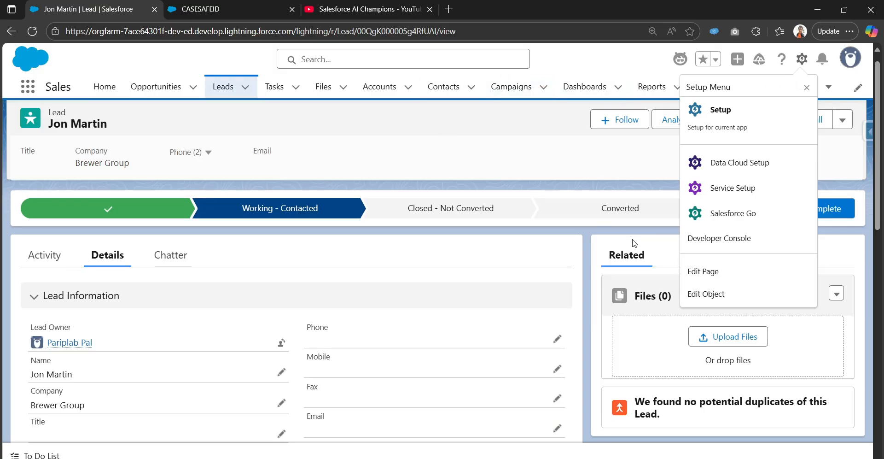
click(697, 294)
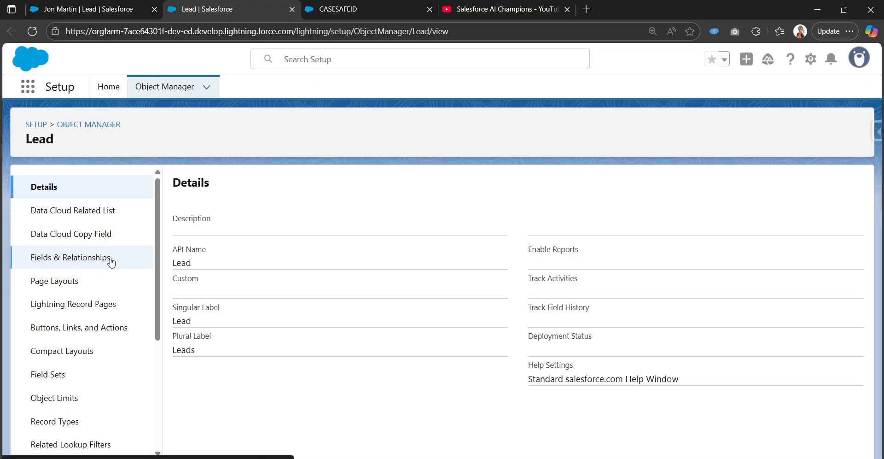
click(111, 261)
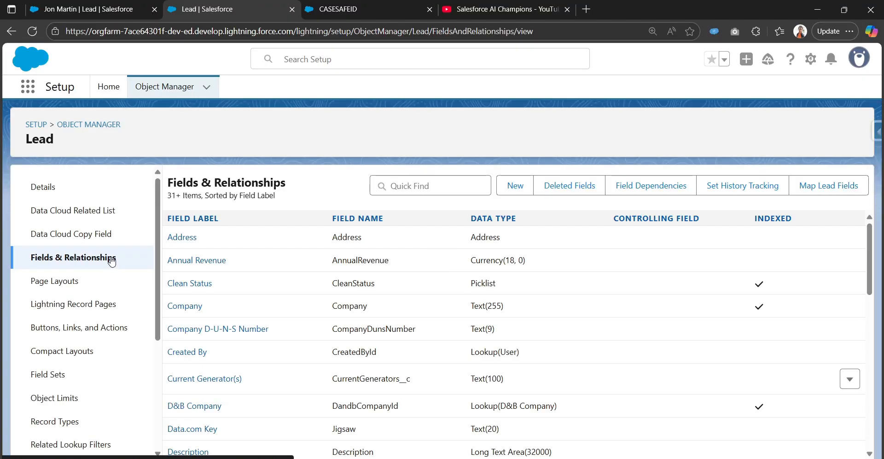
click(512, 186)
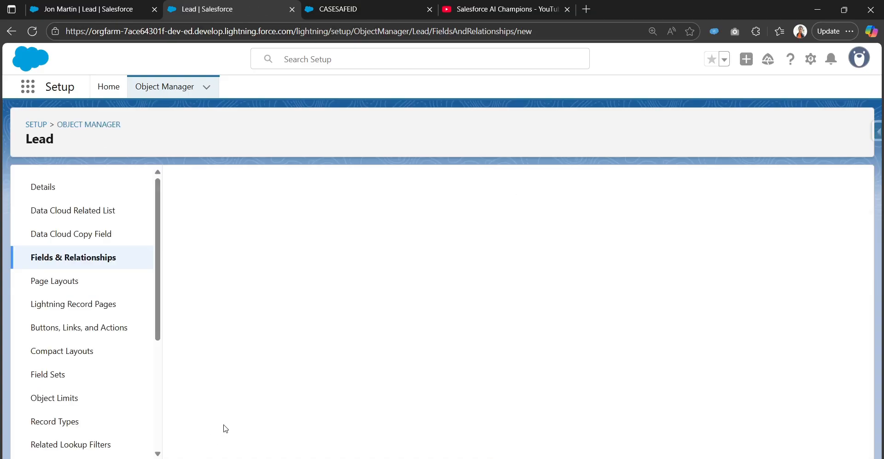
Step: Choose Formula as the new field's data type and continue to the output type step
scroll(223, 426, down, 2)
scroll(212, 401, down, 1)
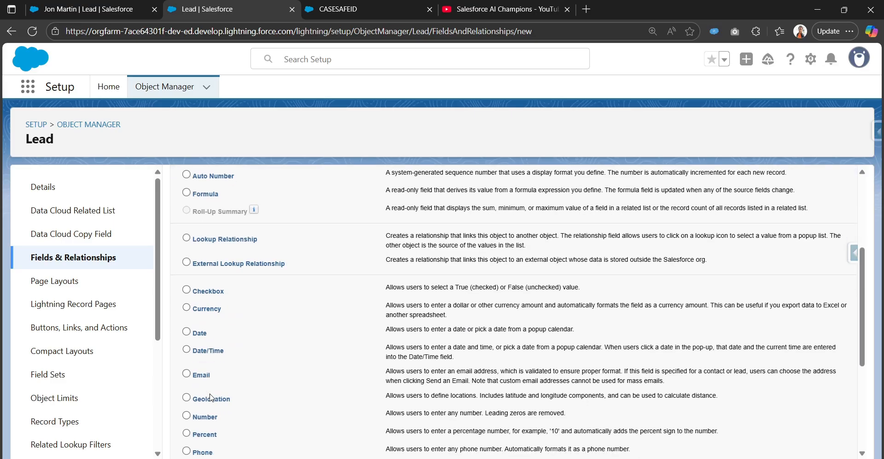
scroll(211, 397, down, 2)
scroll(213, 402, down, 1)
scroll(213, 386, up, 2)
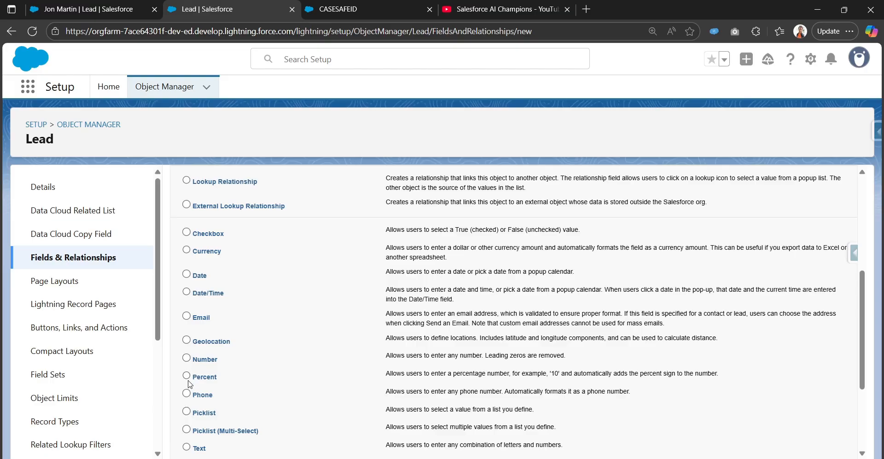
scroll(189, 369, down, 3)
scroll(189, 350, up, 6)
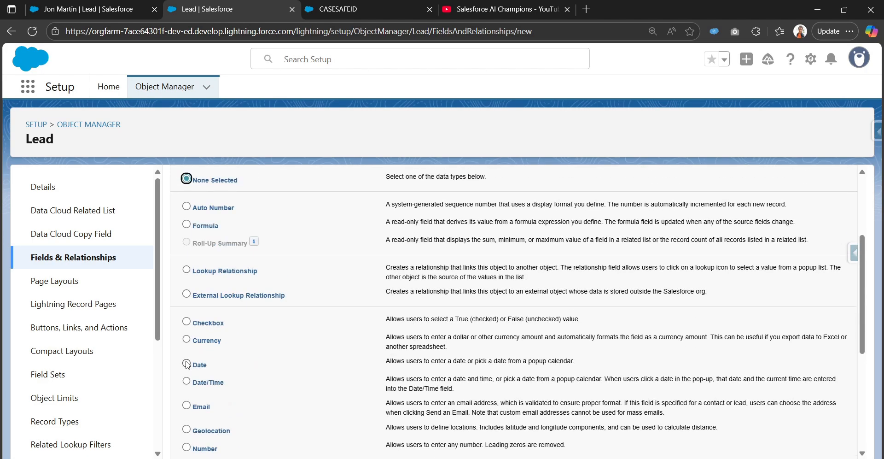
click(187, 224)
scroll(720, 259, up, 3)
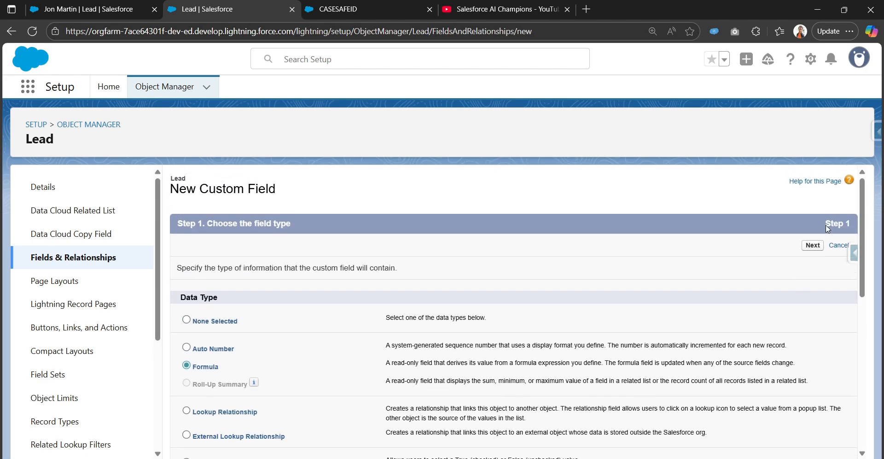
click(813, 245)
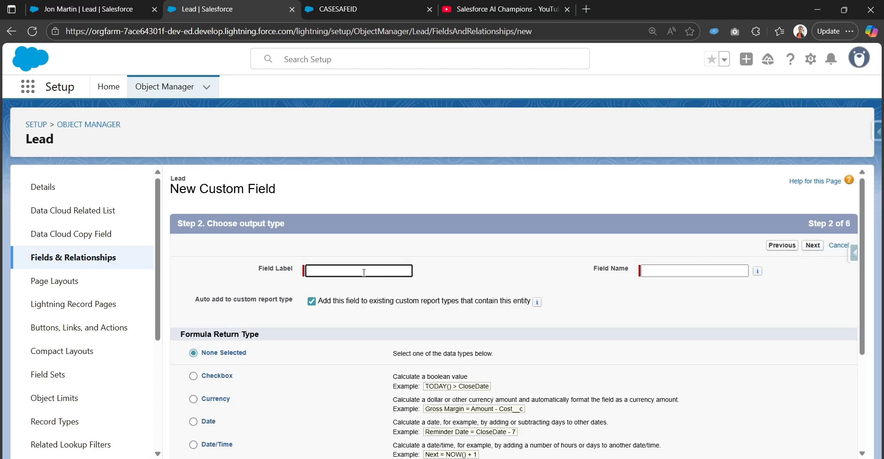
Step: Label the field Lead Id, set its formula return type to Text, and continue to the formula step
text(Lead Id)
key(Tab)
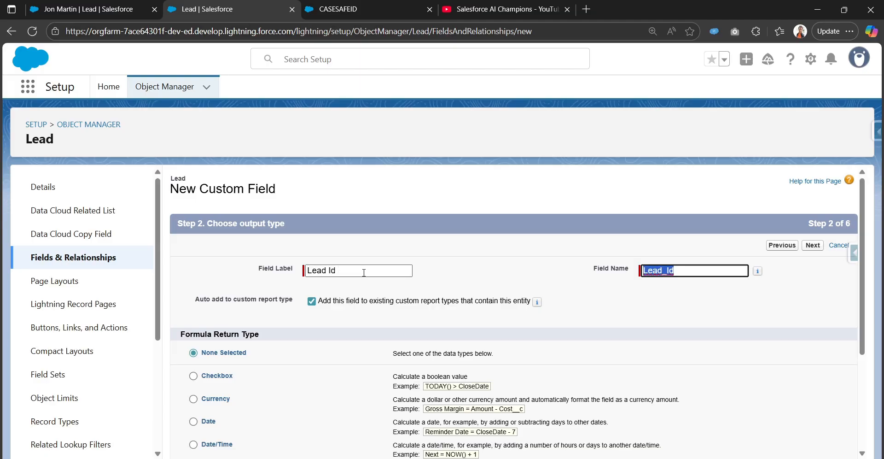
scroll(128, 382, down, 1)
scroll(214, 397, down, 1)
scroll(214, 398, down, 2)
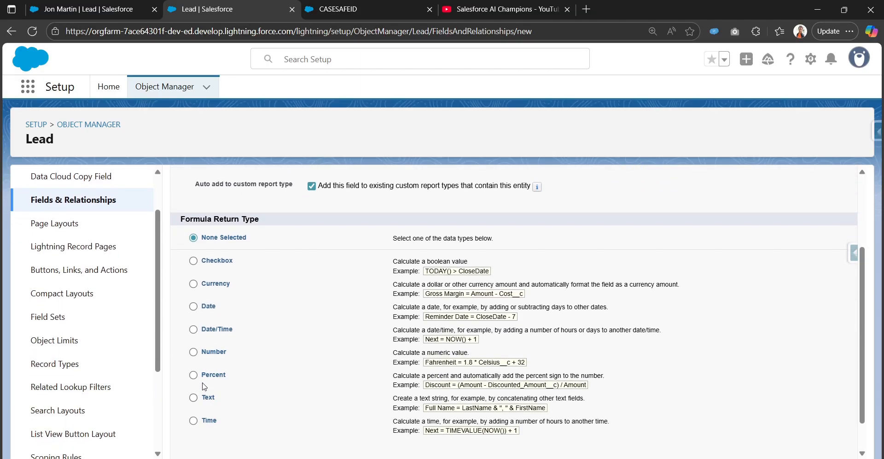
click(194, 398)
scroll(539, 353, up, 3)
click(813, 246)
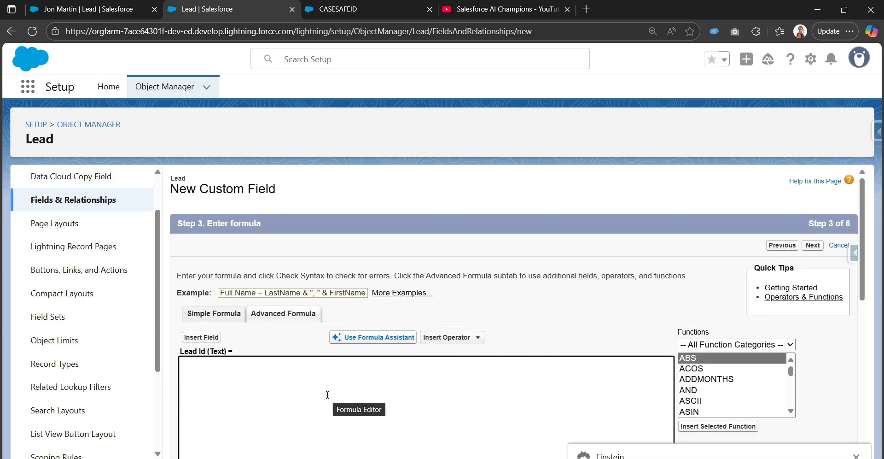
Step: Read the CASESAFEID article on Salesforce Help for how it converts 15-character IDs in Classic and Lightning Experience
scroll(328, 394, down, 1)
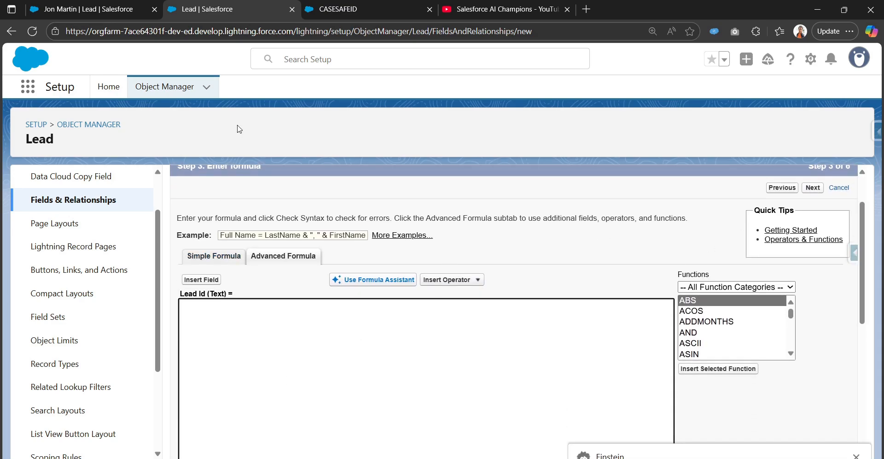
click(341, 10)
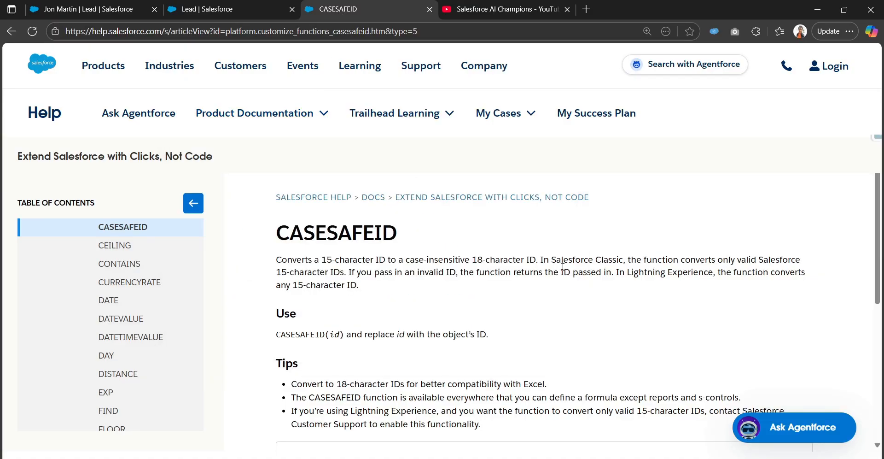
drag(276, 232, 393, 233)
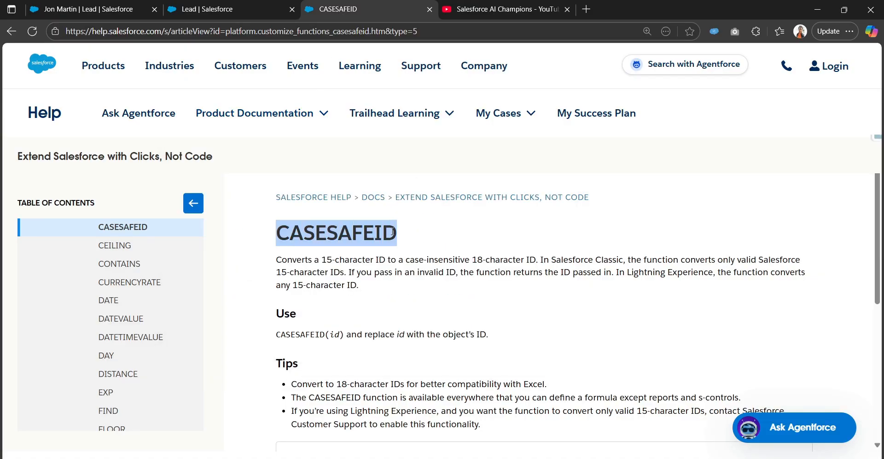
click(431, 275)
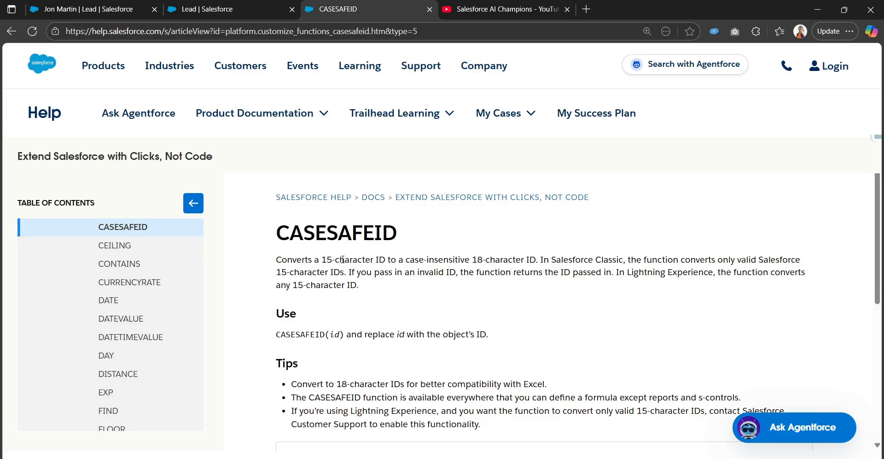
drag(399, 260, 625, 259)
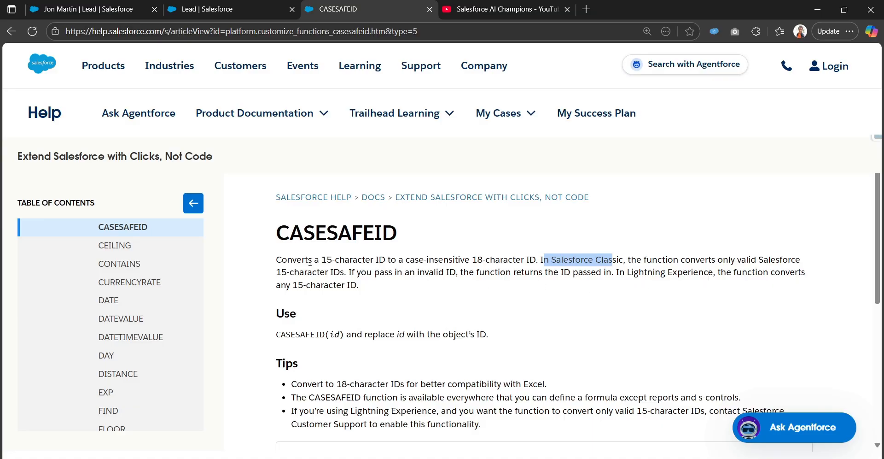
drag(276, 272, 343, 275)
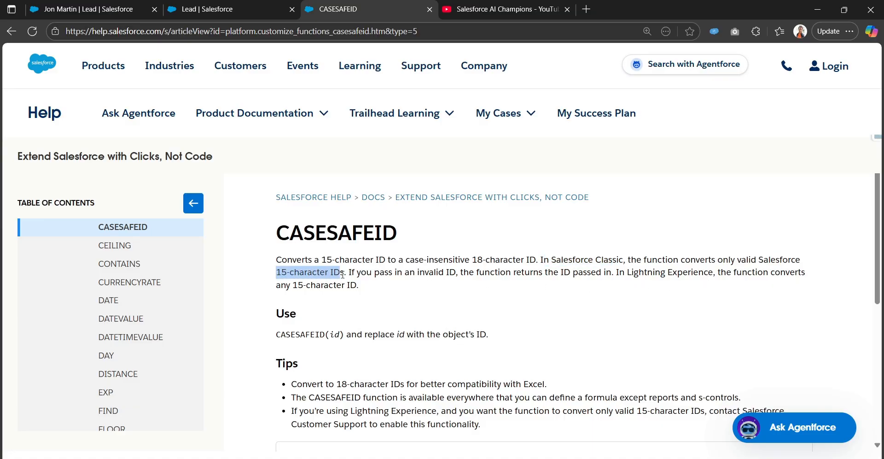
drag(612, 272, 850, 278)
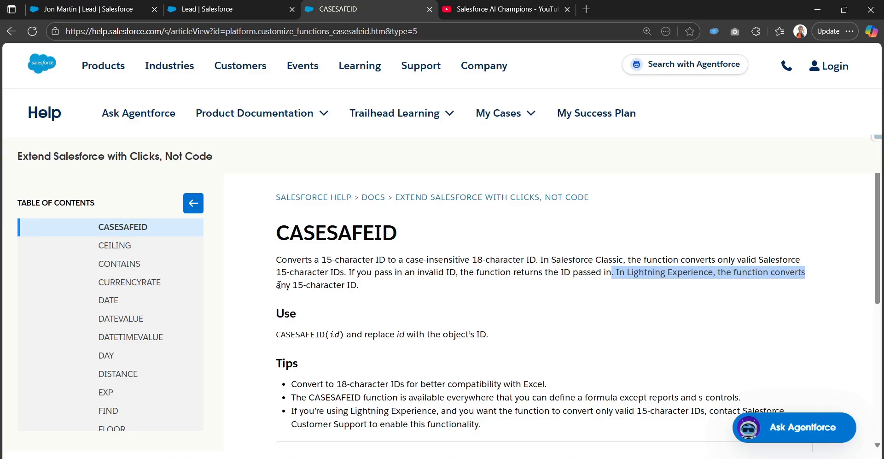
drag(277, 285, 365, 294)
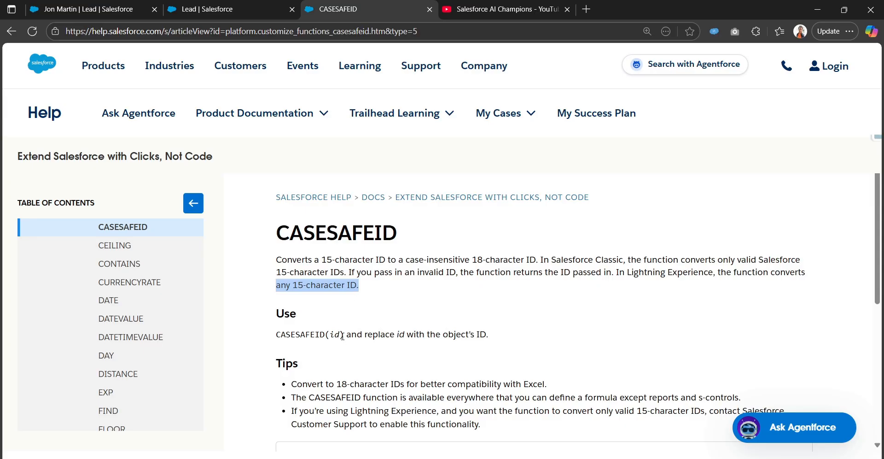
Step: Copy the CASESAFEID(id) syntax from the help article into the Lead Id formula editor
drag(341, 336, 277, 342)
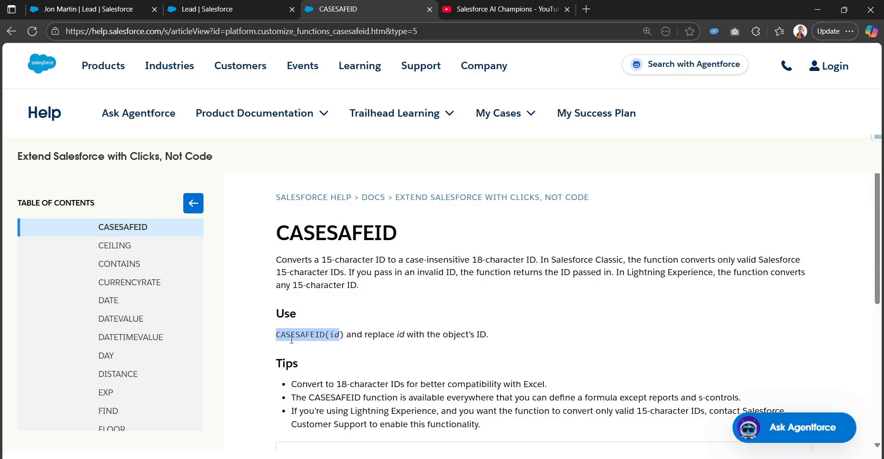
click(277, 342)
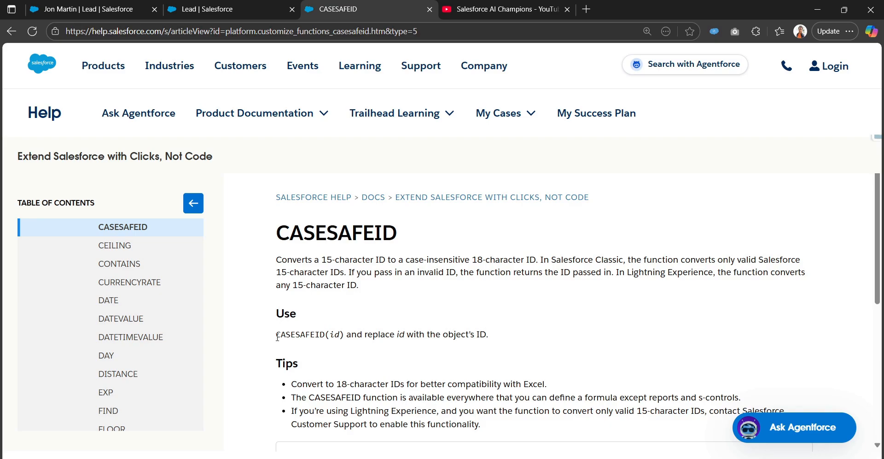
drag(277, 335, 343, 335)
key(ctrl+c)
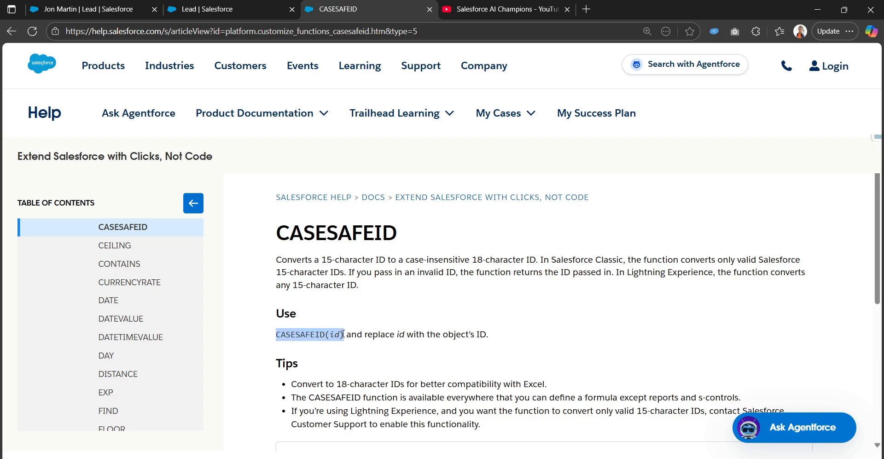
click(241, 10)
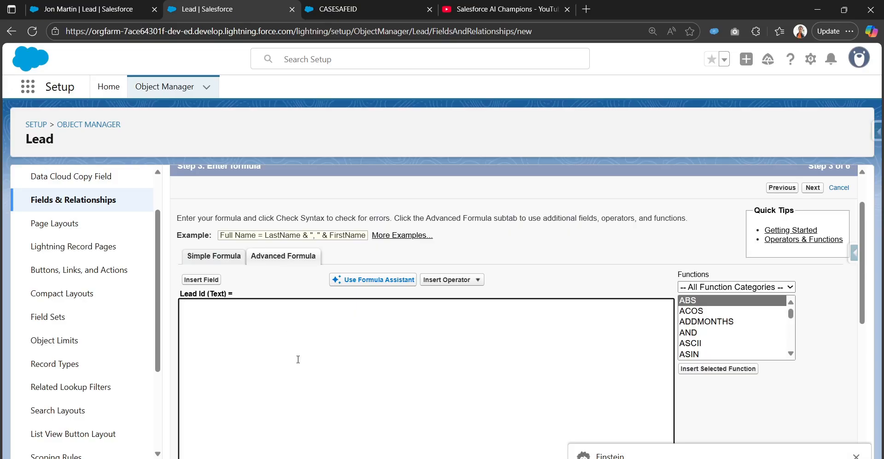
key(ctrl+v)
Step: Remove the id placeholder from the CASESAFEID parentheses and browse the Lead fields available for insertion
double_click(236, 304)
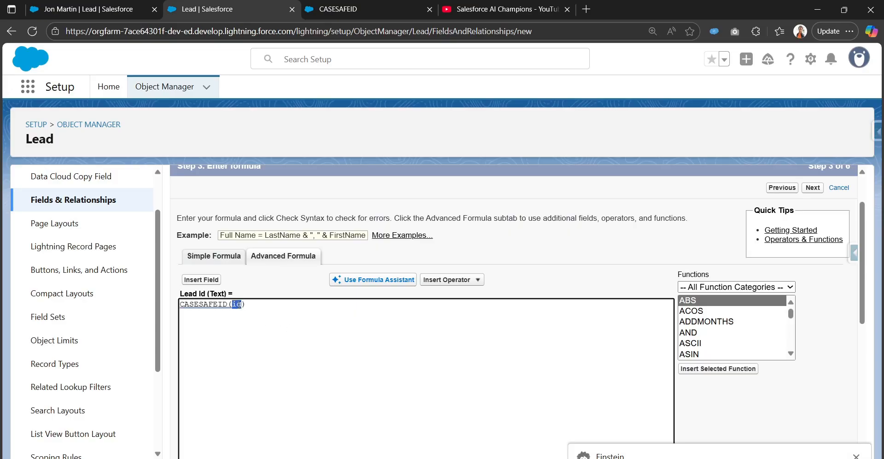
key(BackSpace)
click(201, 279)
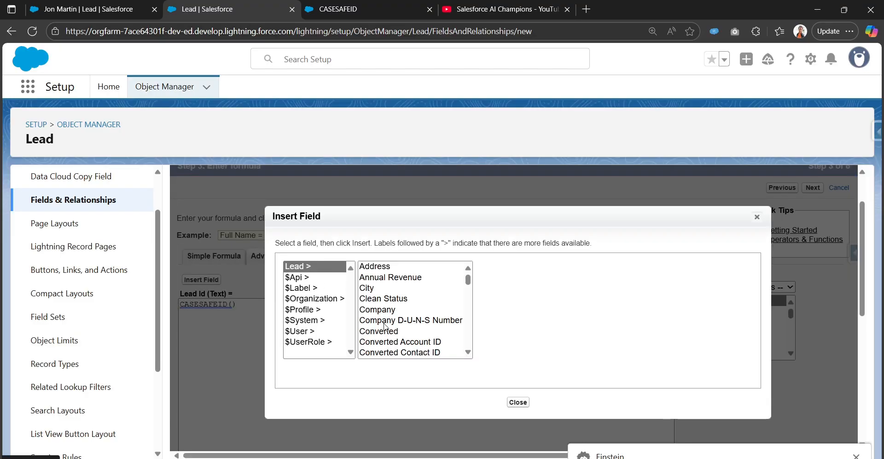
scroll(385, 341, down, 10)
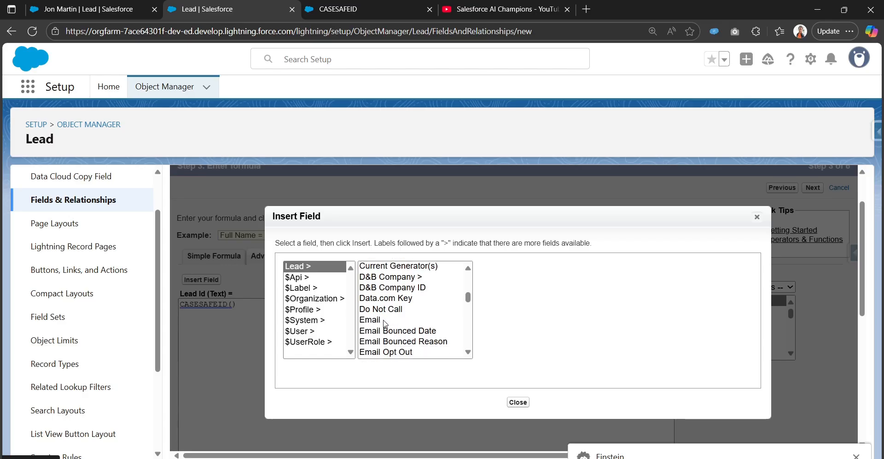
scroll(387, 328, up, 10)
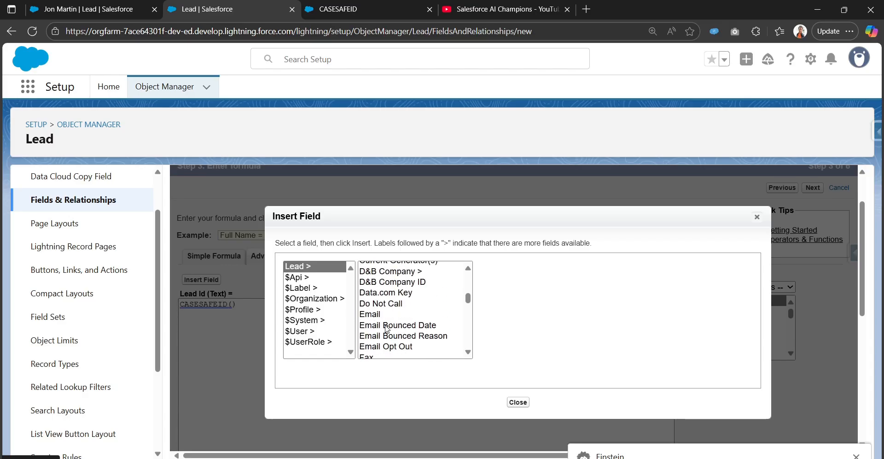
scroll(386, 328, up, 1)
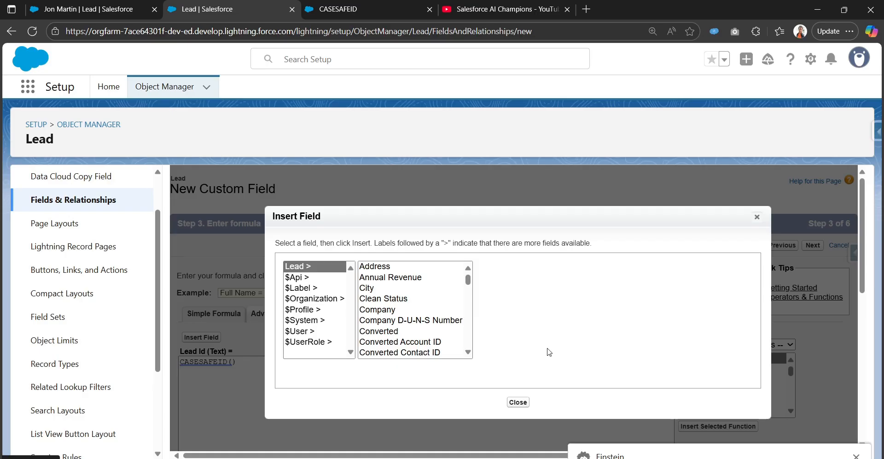
Step: Search the page for "Id" to locate the Lead ID field and insert it inside the CASESAFEID parentheses
key(ctrl+f)
text(Id)
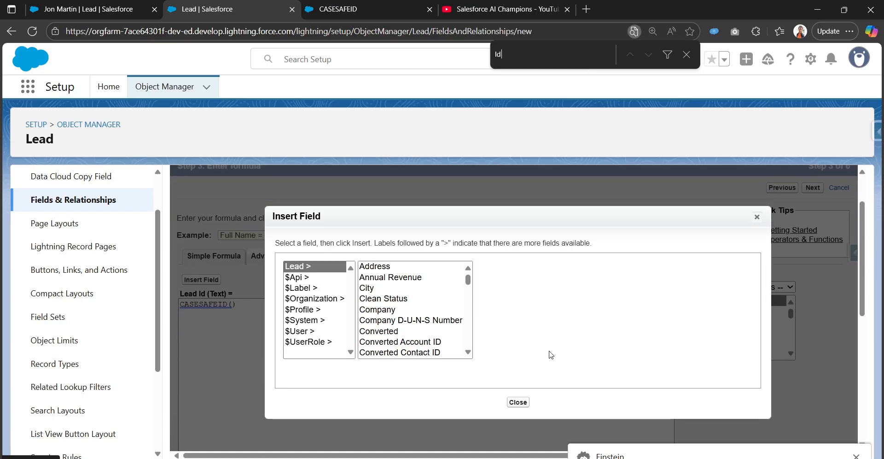
key(Return)
key(Return)
key(Return)
key(Return)
key(Return)
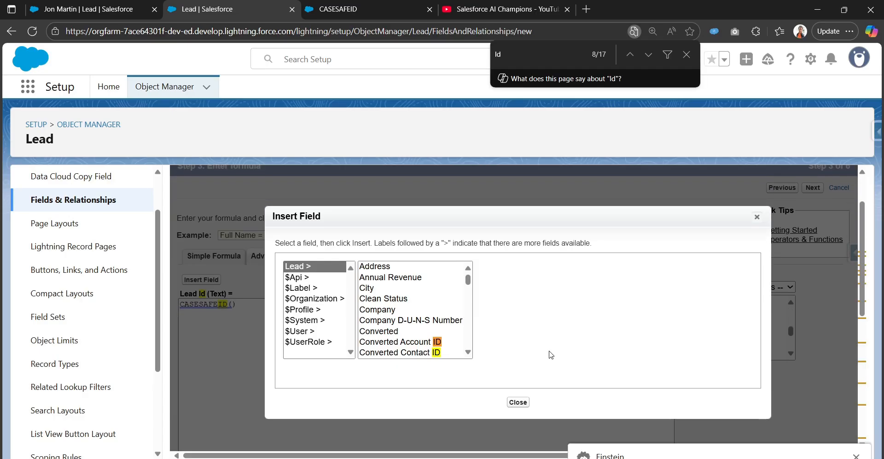
key(Return)
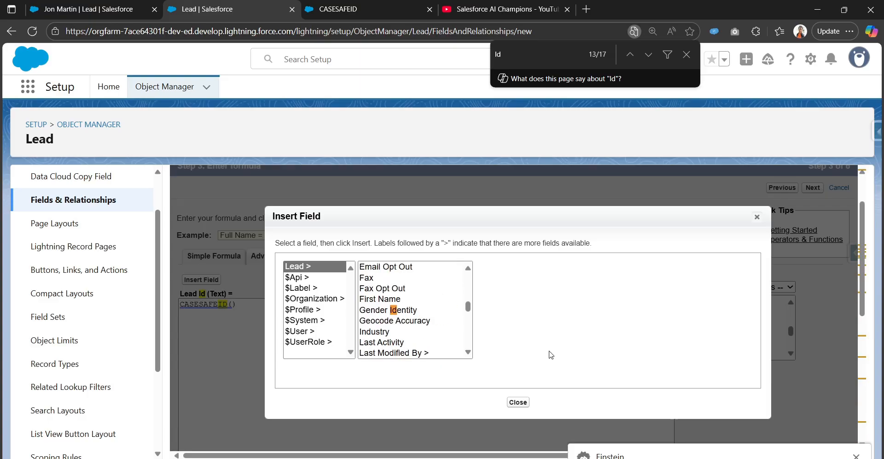
key(Return)
key(Return)
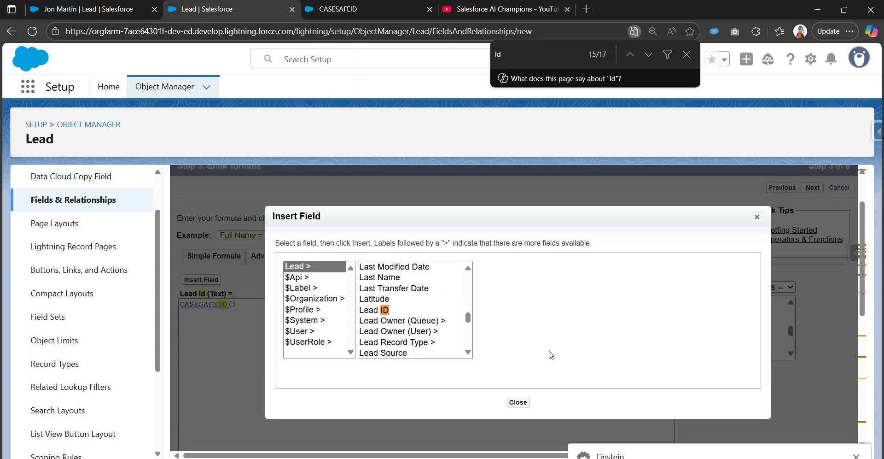
click(367, 310)
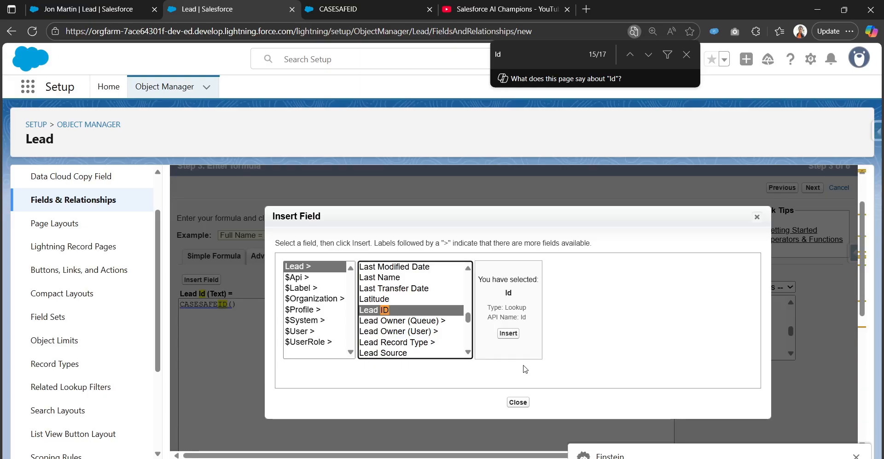
click(508, 333)
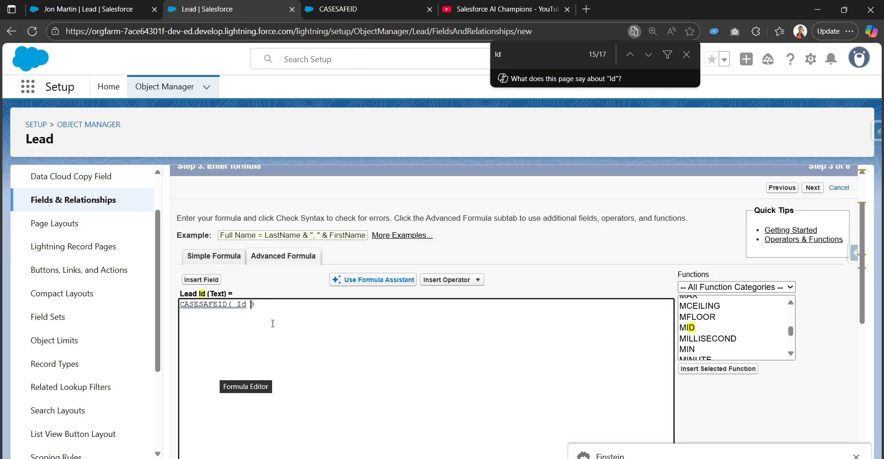
Step: Remove the extra spaces inside the parentheses so the formula reads CASESAFEID(Id), and check its syntax
key(BackSpace)
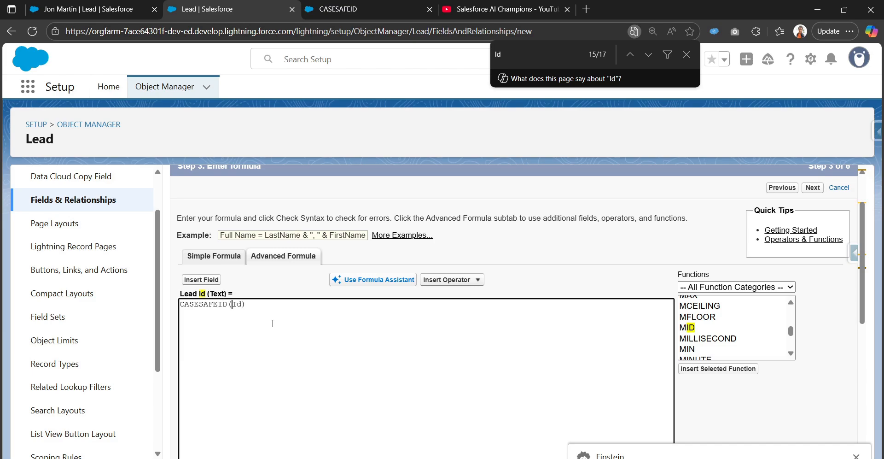
scroll(292, 251, down, 5)
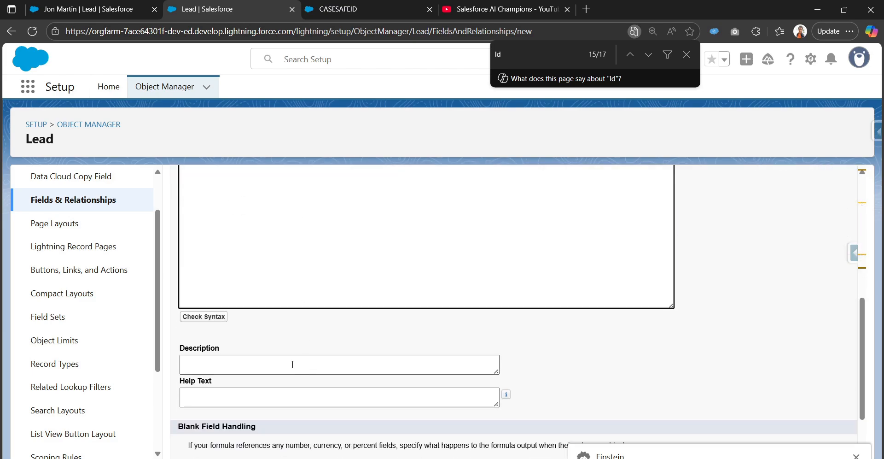
click(204, 317)
scroll(493, 344, down, 5)
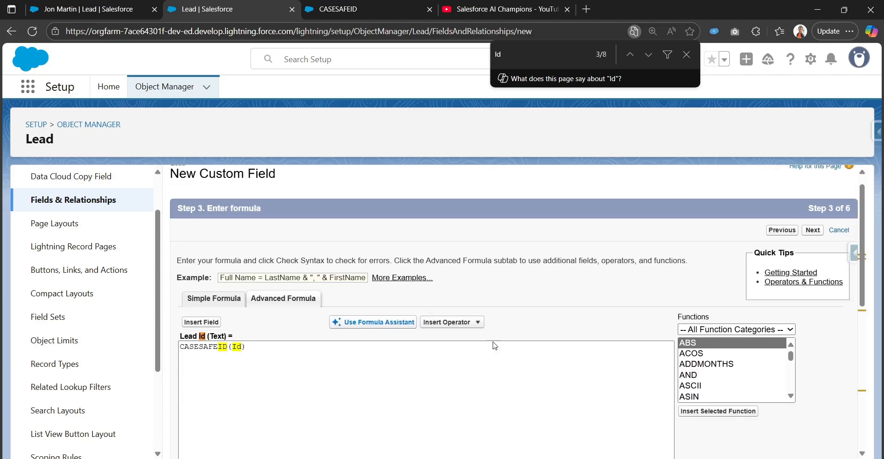
scroll(594, 282, up, 5)
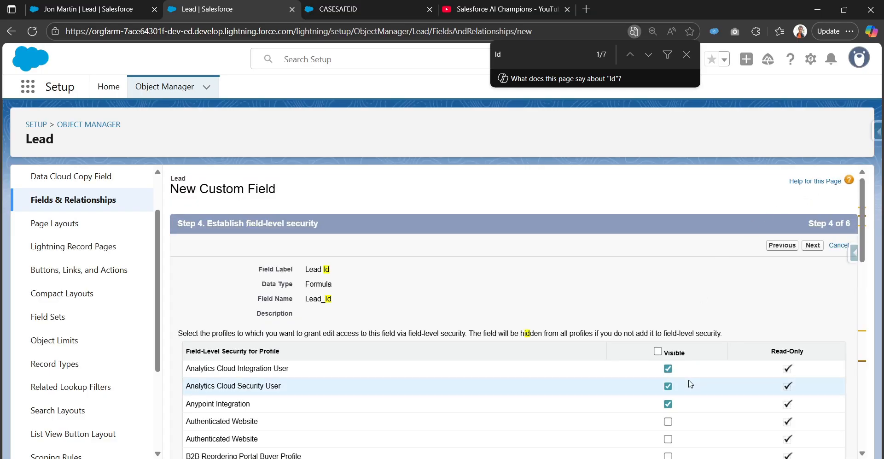
Step: Accept the default field-level security, Lead Record Page and page layout assignments, and save the Lead Id field
scroll(687, 337, down, 15)
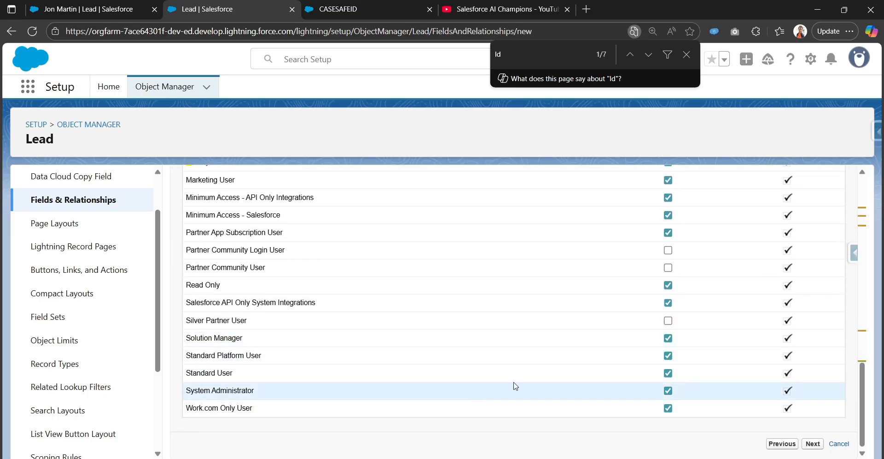
click(812, 443)
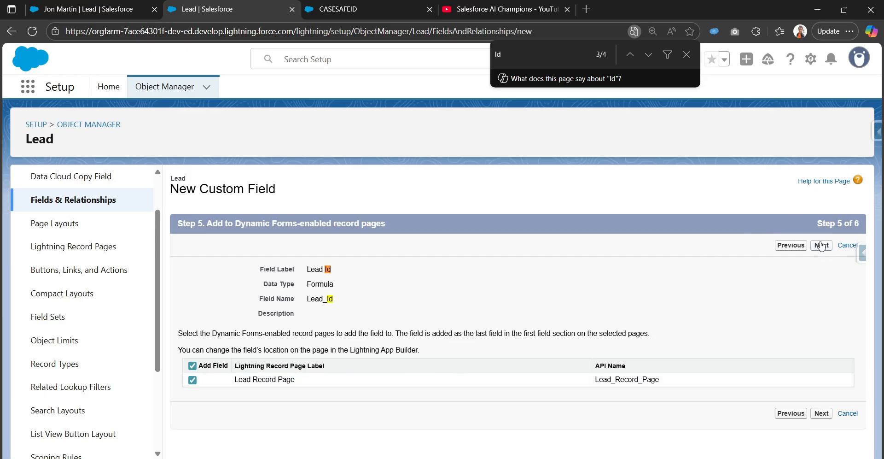
click(687, 54)
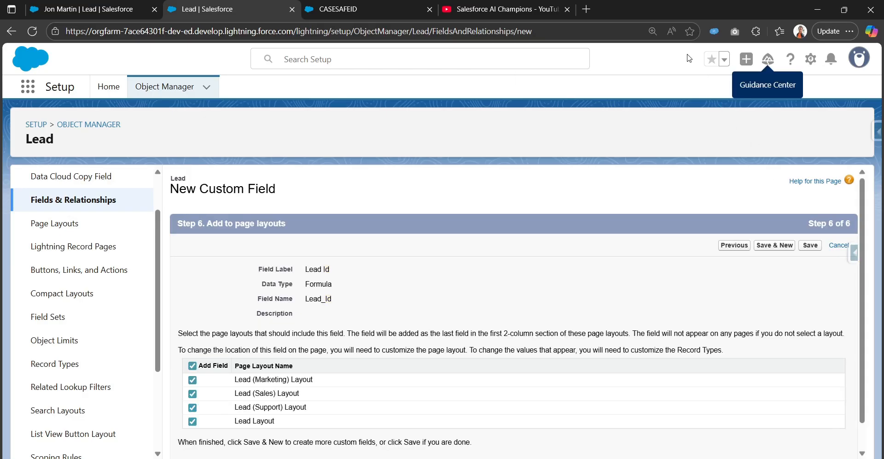
click(809, 248)
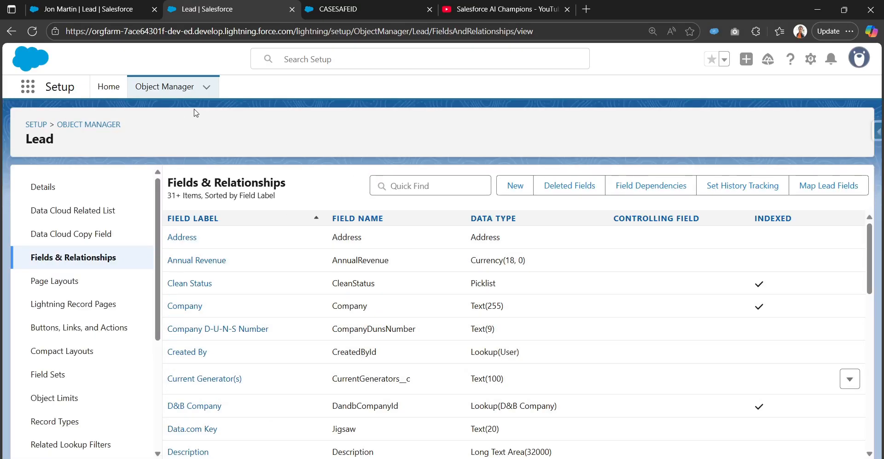
Step: Reload the open lead record and compare the Lead Id field's value with the record ID in the page address
click(101, 13)
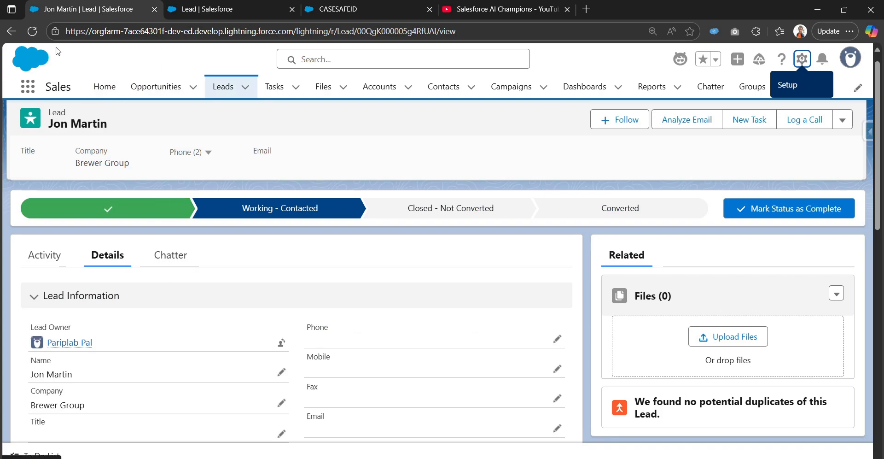
click(37, 32)
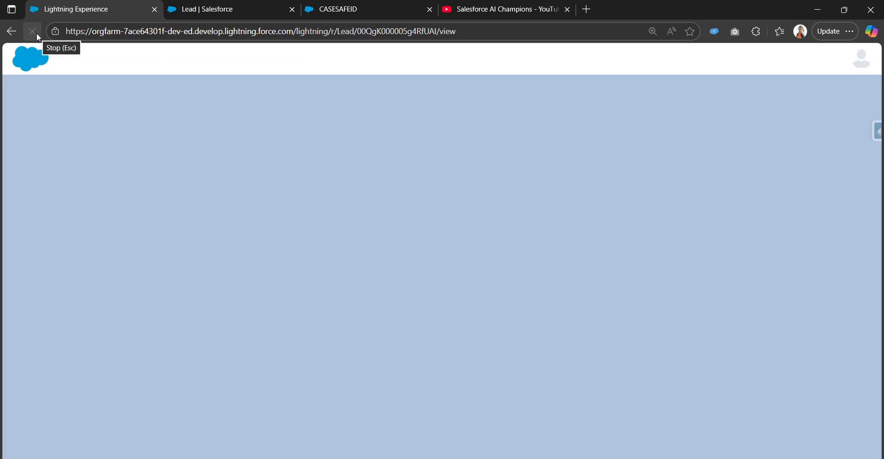
scroll(209, 352, down, 5)
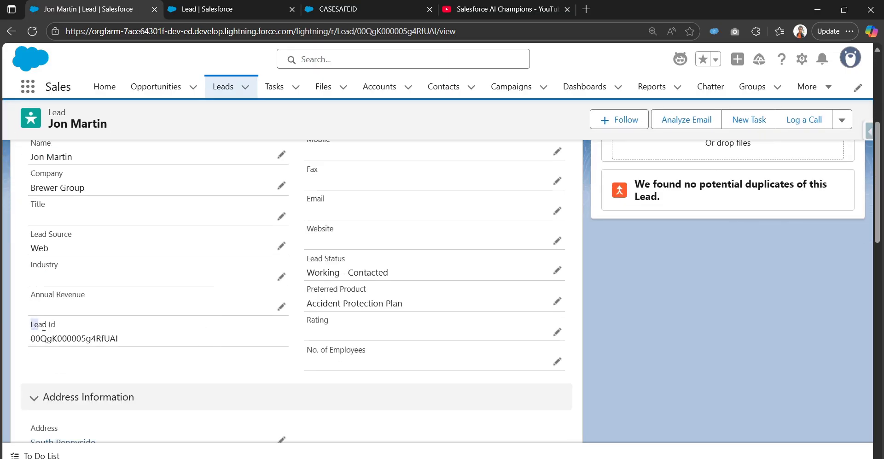
drag(44, 327, 124, 350)
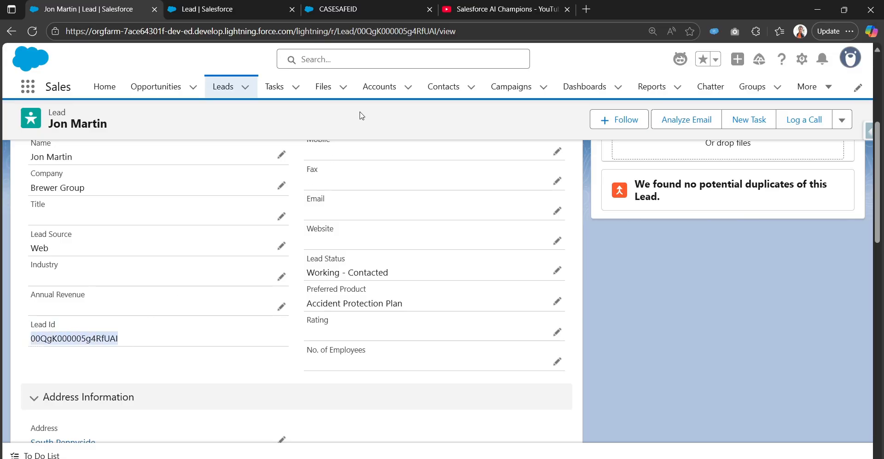
double_click(430, 39)
click(625, 338)
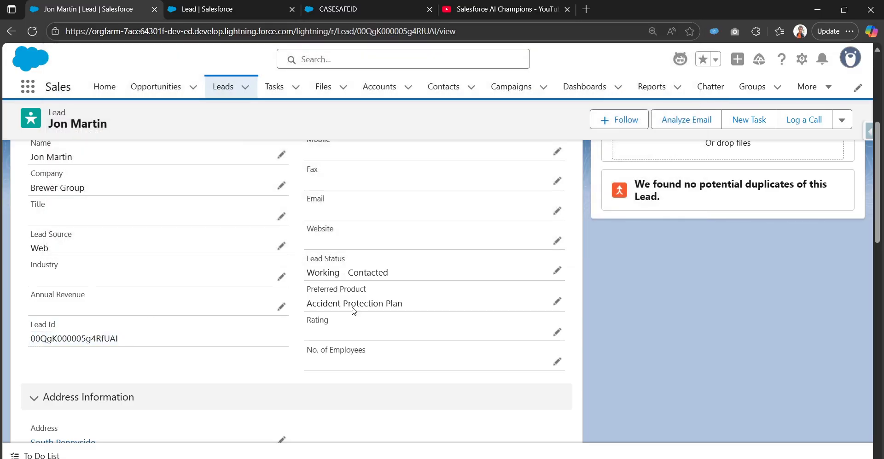
drag(27, 341, 129, 349)
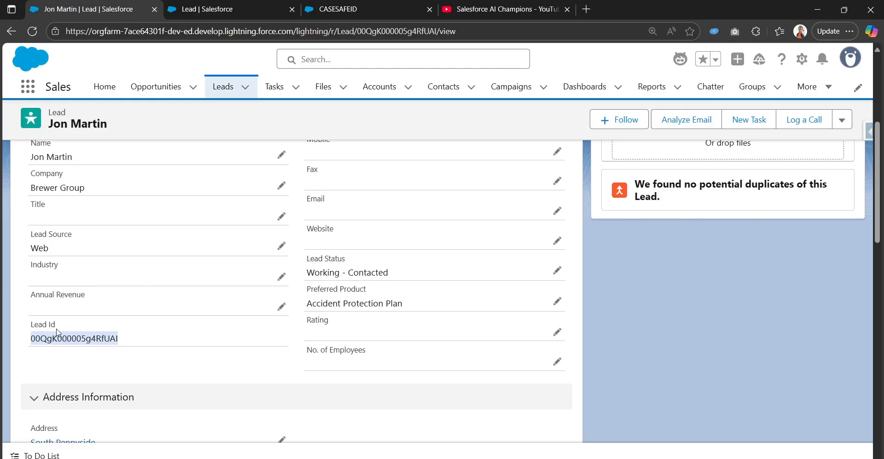
drag(57, 332, 40, 324)
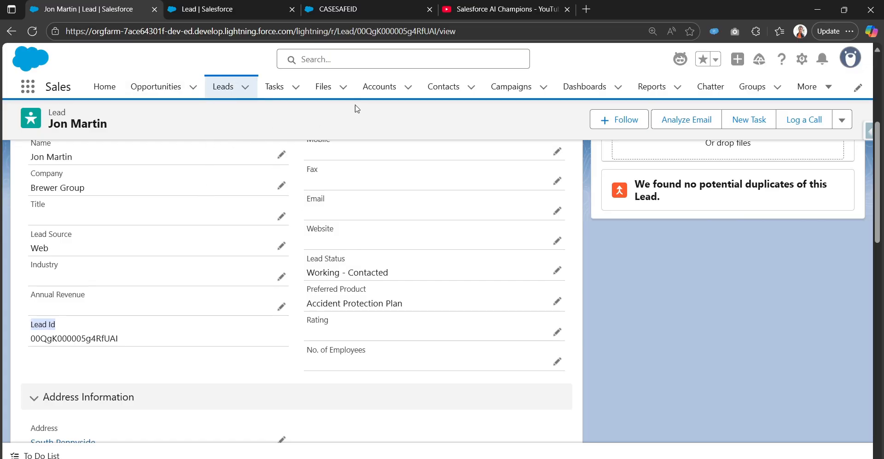
Step: Open the Accounts list in a new browser tab and open the American Banking Corp. account
right_click(366, 88)
click(389, 98)
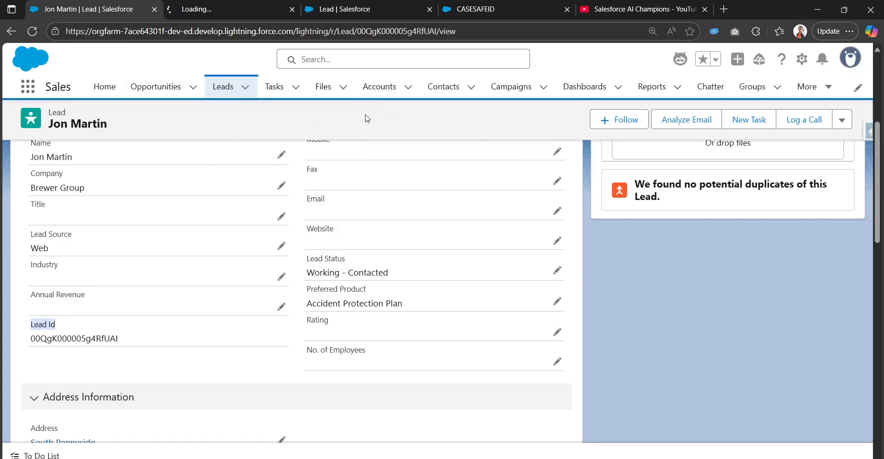
click(211, 12)
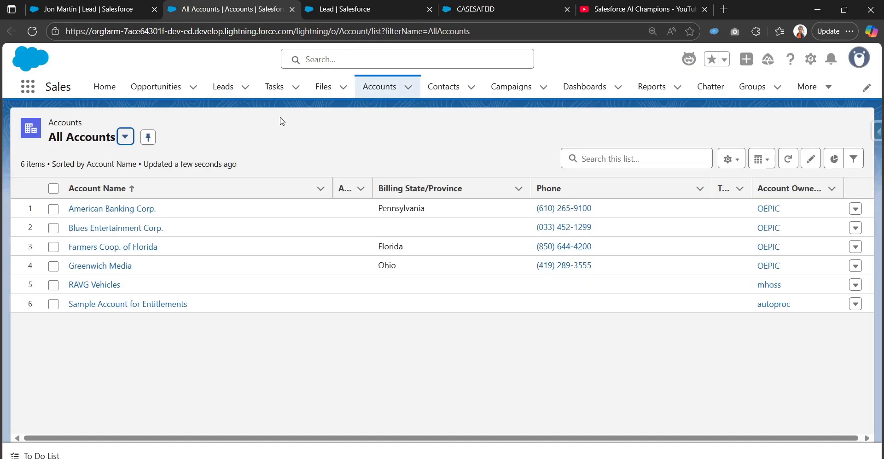
click(132, 211)
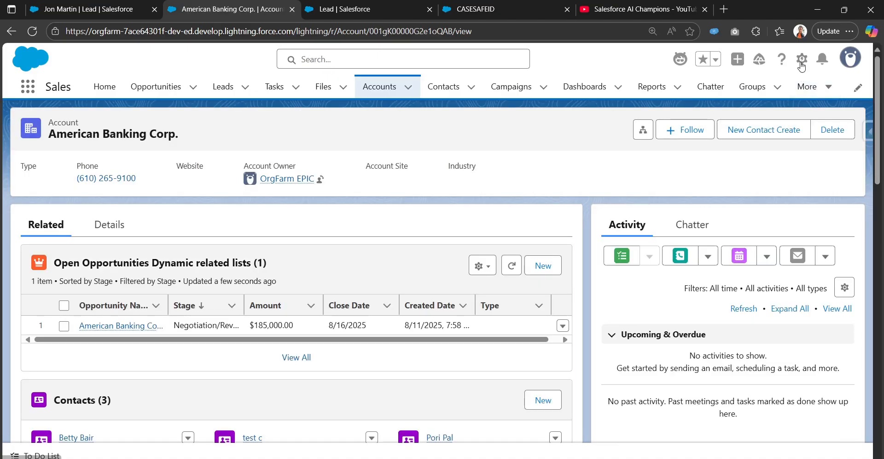
Step: Open the Account object's setup from the record and show its Fields & Relationships
click(802, 60)
click(736, 291)
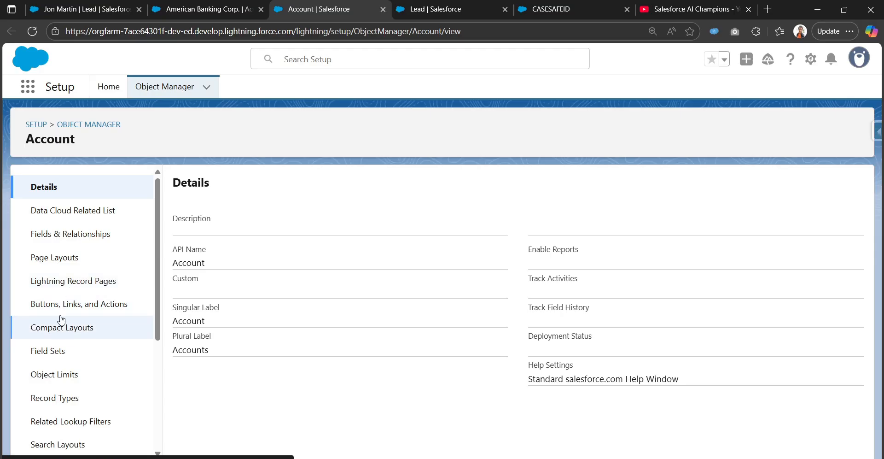
click(78, 234)
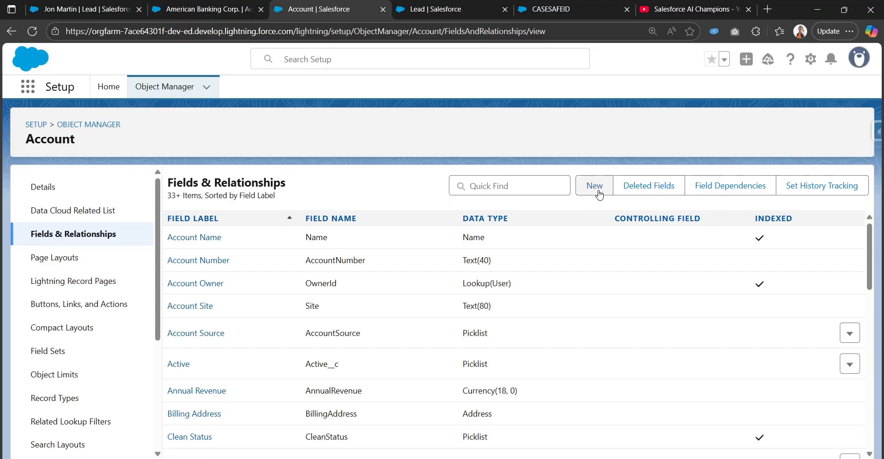
Step: Start a new custom field on the Account object with the Text data type
click(595, 187)
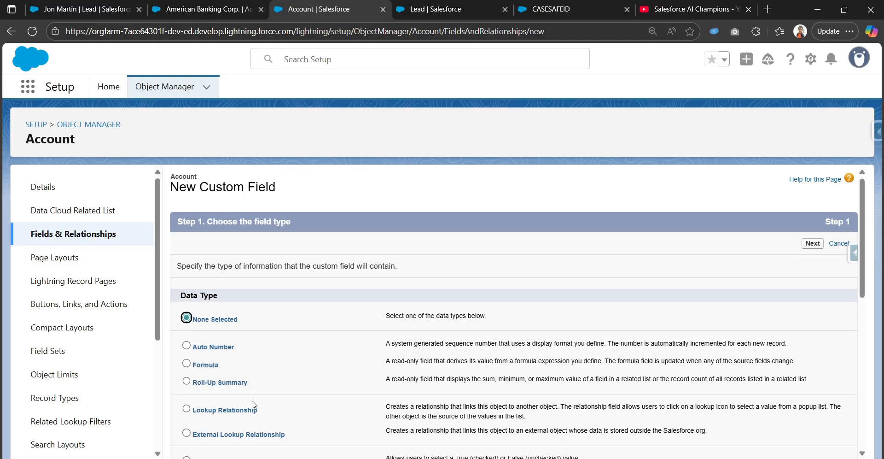
scroll(253, 405, down, 5)
scroll(229, 383, down, 3)
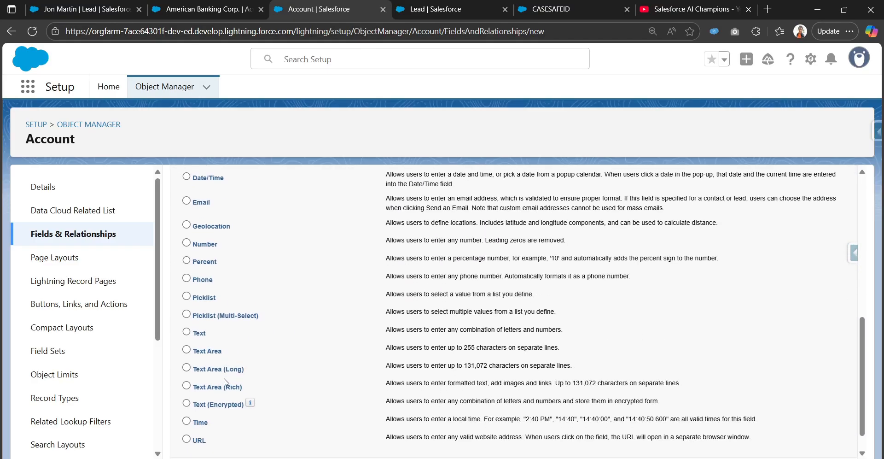
scroll(866, 448, down, 1)
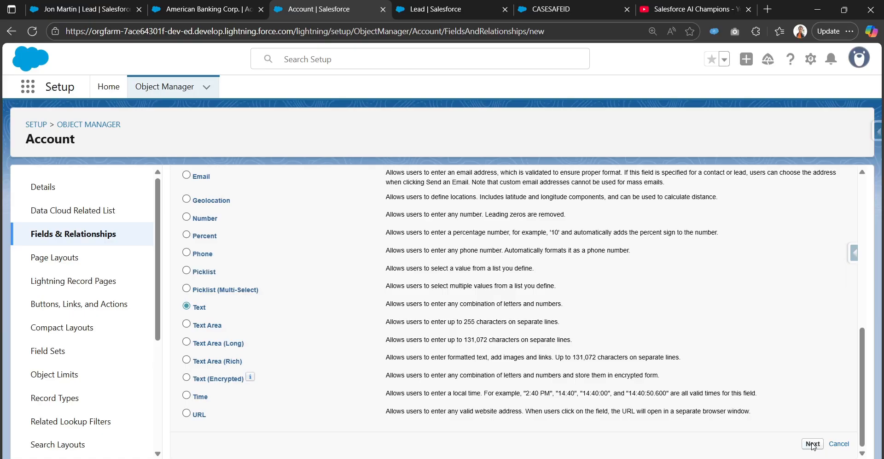
click(813, 444)
Step: Label the new Account field From Lead Id, with field name From_Lead_Id and a length of 20
click(343, 270)
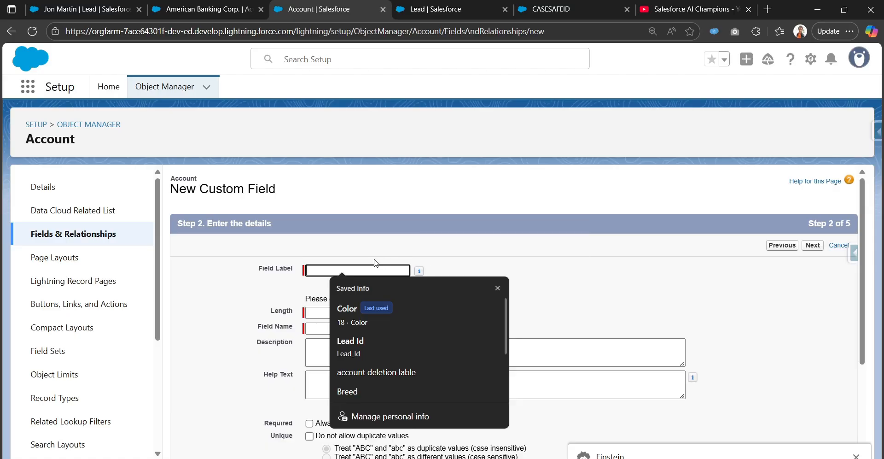
click(385, 237)
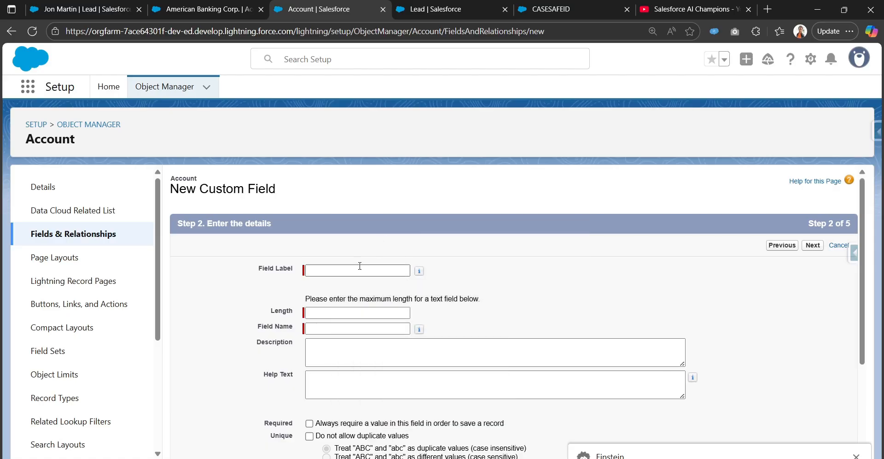
click(358, 269)
text(From L)
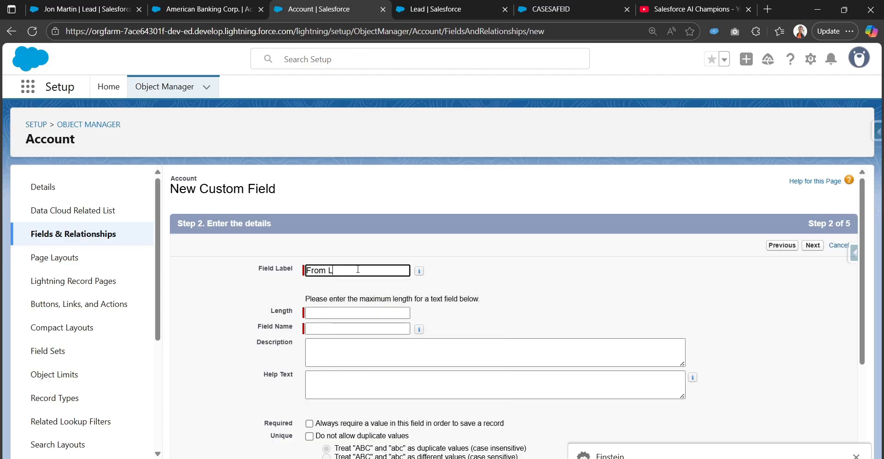
text(er)
click(419, 271)
click(335, 309)
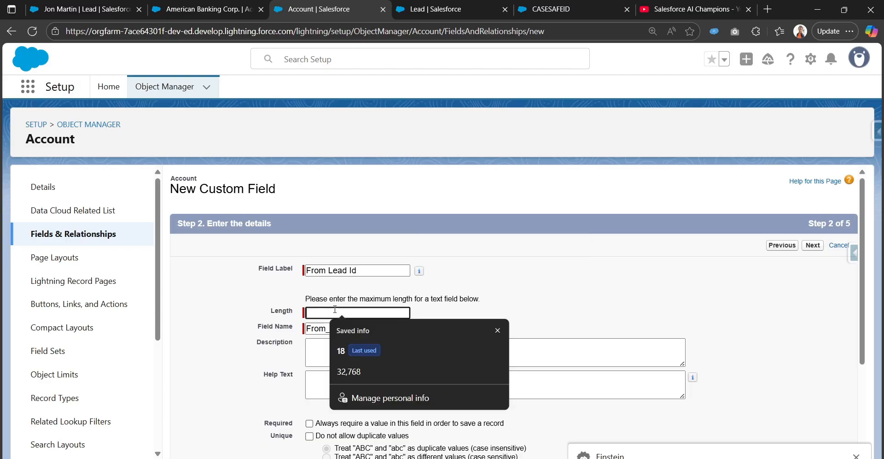
text(20)
click(554, 305)
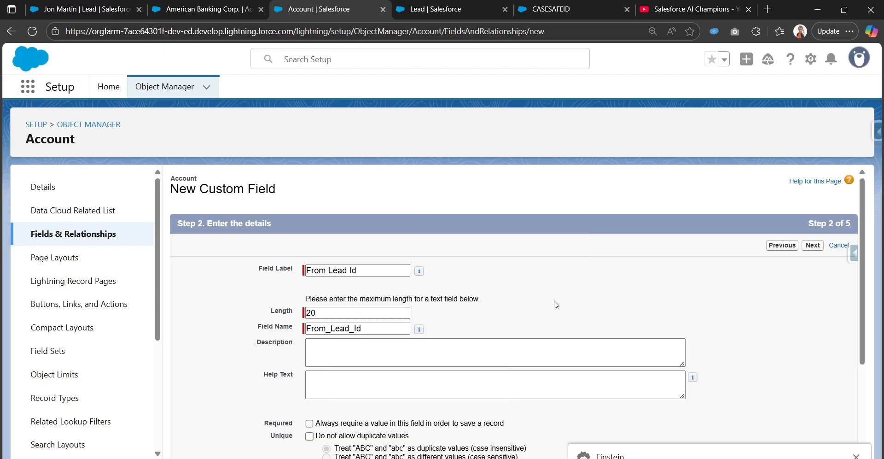
Step: Keep the default field options, field-level security and page layouts for From Lead Id, and save the field
scroll(554, 302, down, 2)
scroll(554, 303, down, 1)
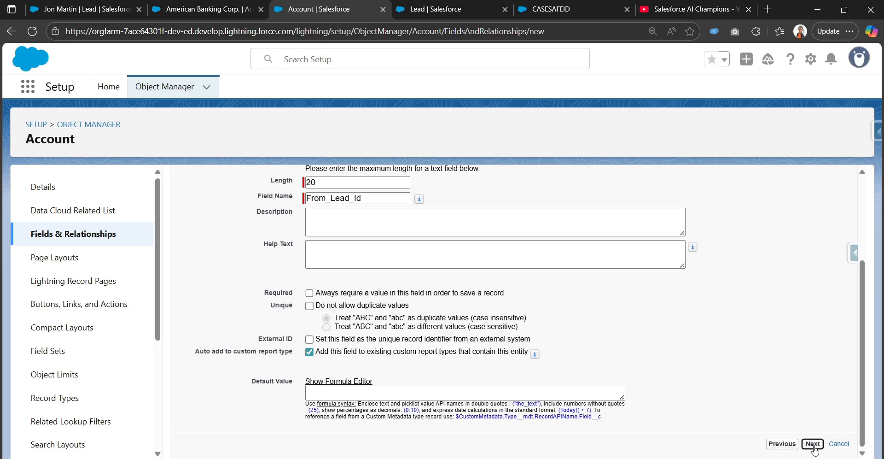
click(814, 444)
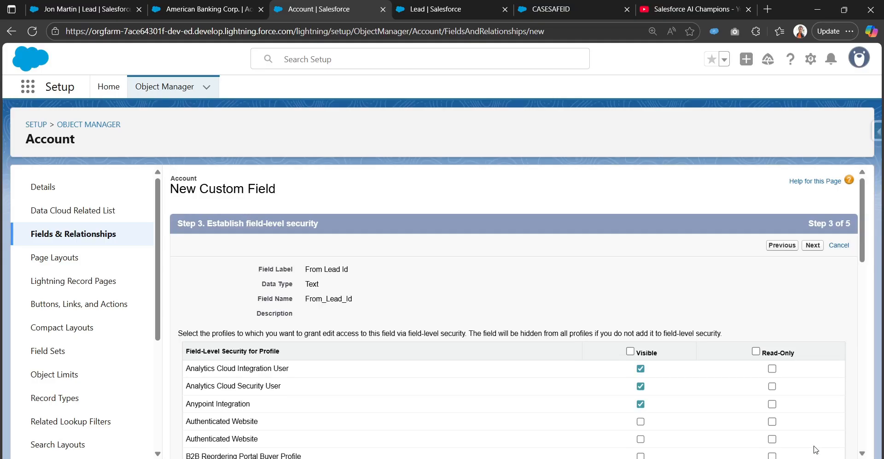
scroll(776, 376, down, 10)
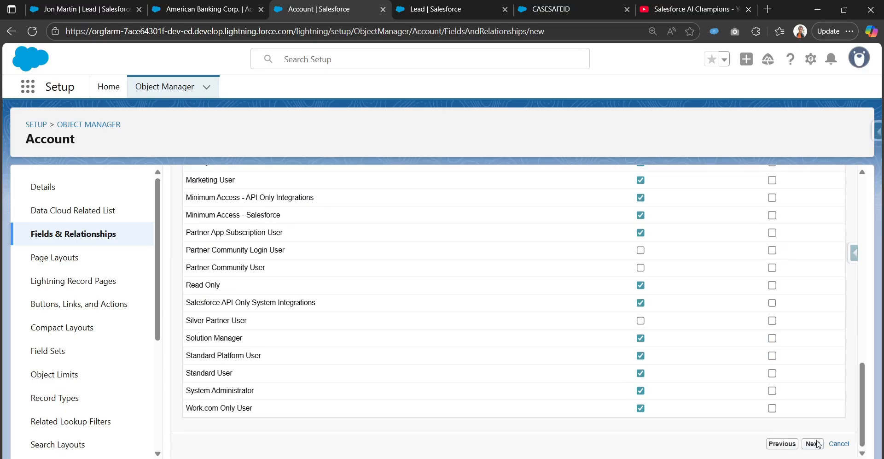
click(815, 443)
click(821, 248)
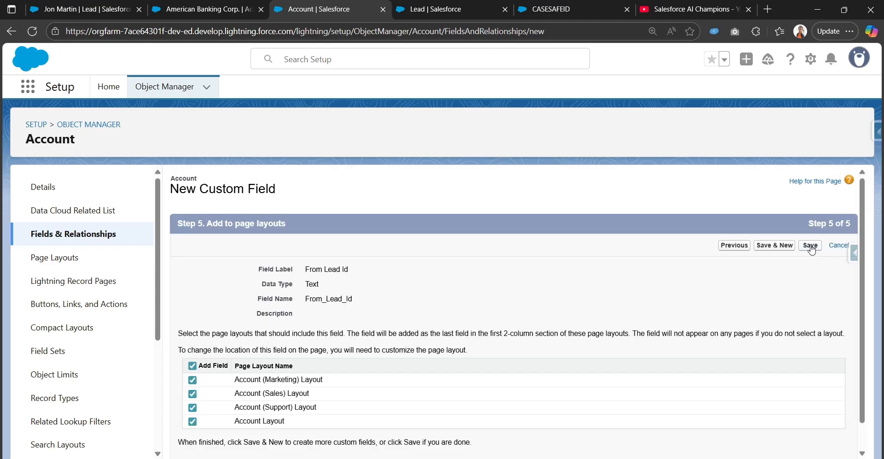
click(811, 246)
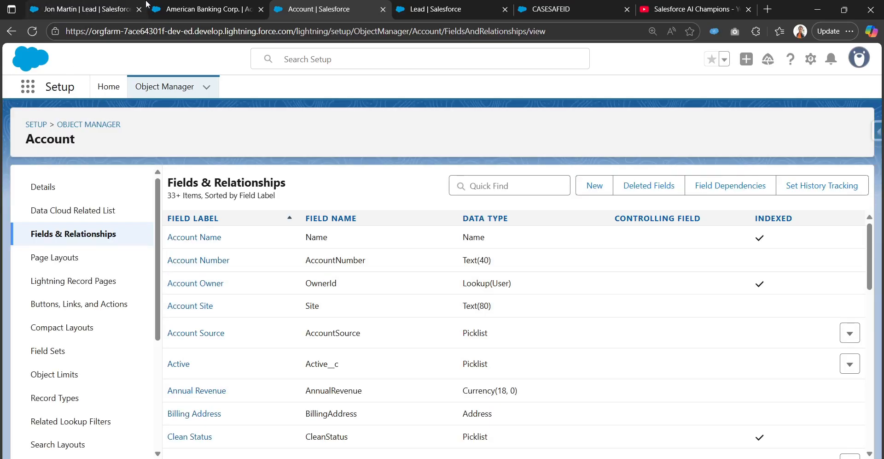
Step: Reload the American Banking Corp. account record and look through its details for the From Lead Id field
click(190, 5)
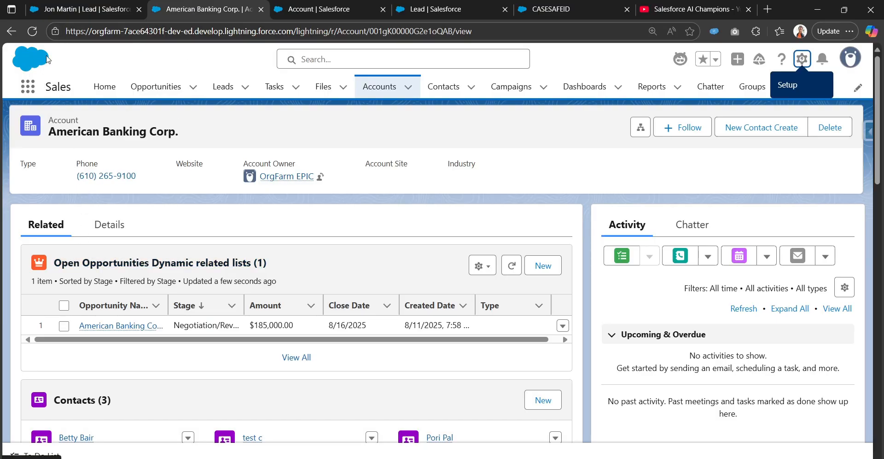
click(33, 32)
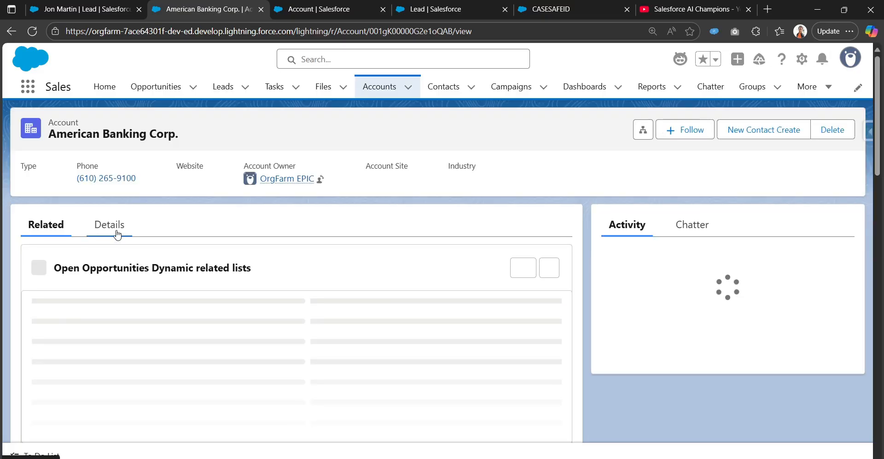
click(121, 231)
scroll(172, 297, down, 5)
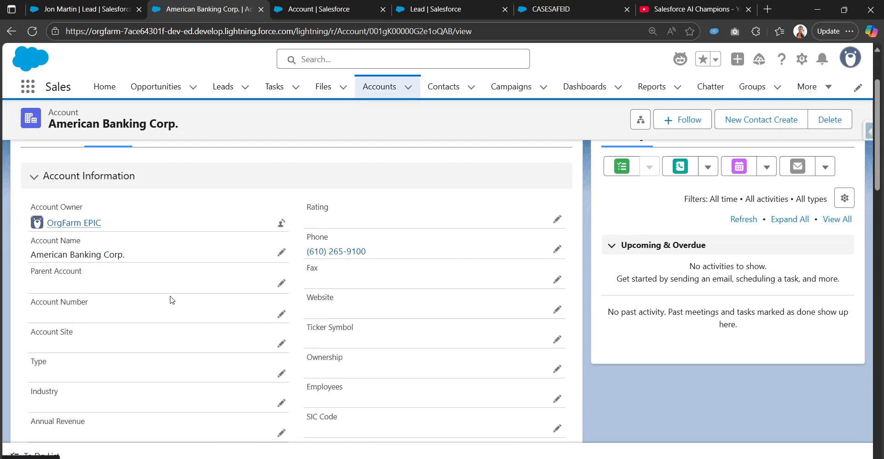
scroll(282, 341, down, 6)
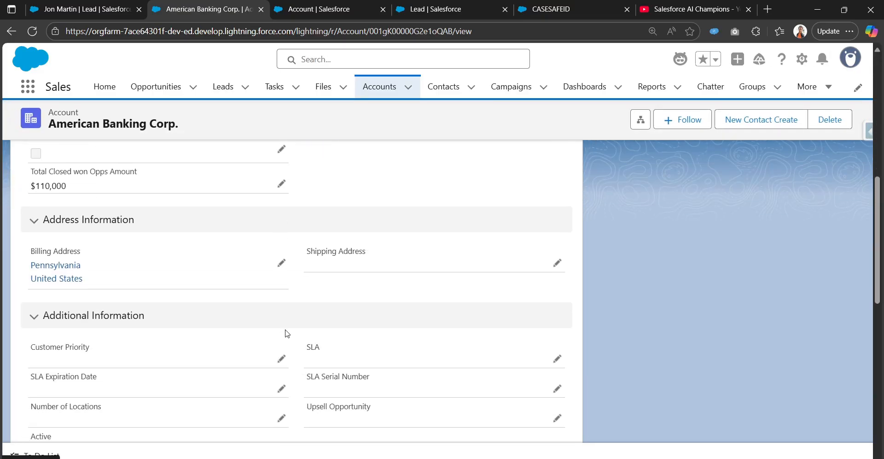
scroll(296, 306, up, 4)
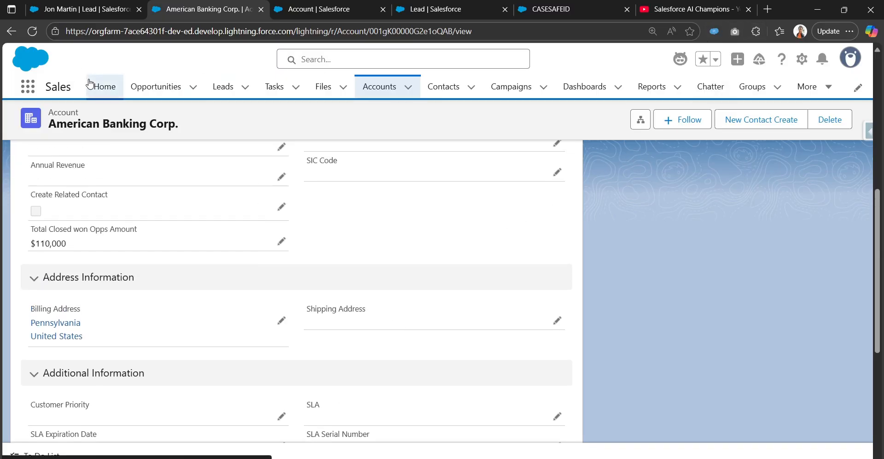
Step: Refresh the account record again, reopen its details and search the page for "From"
key(F5)
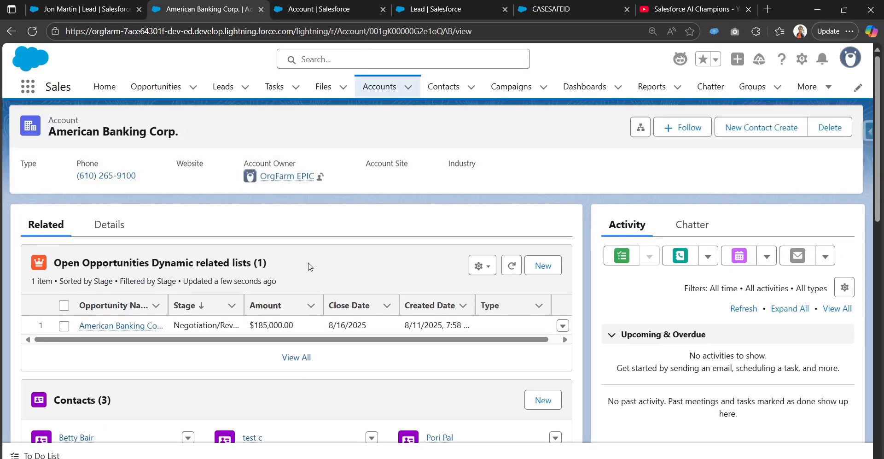
click(109, 225)
scroll(286, 286, down, 5)
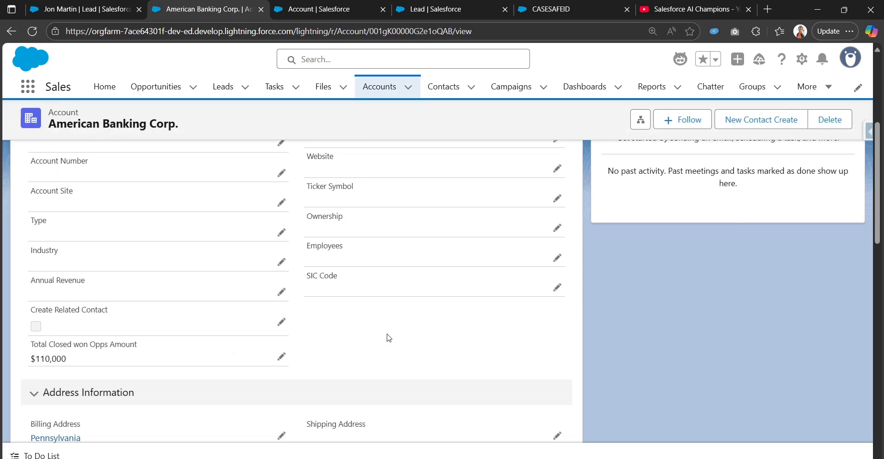
key(ctrl+f)
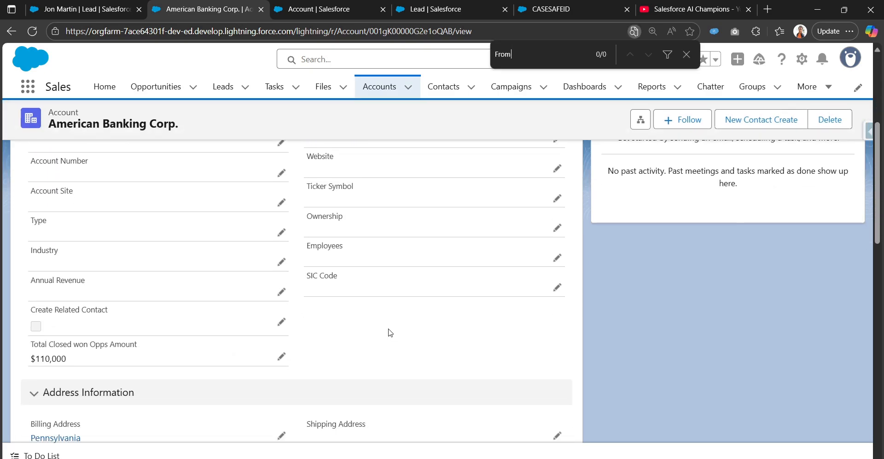
key(ctrl+a)
key(BackSpace)
Step: Show all data of the account record in Salesforce Inspector Reloaded, filter it by "from" to check From_Lead_Id__c, and return to the record
click(867, 133)
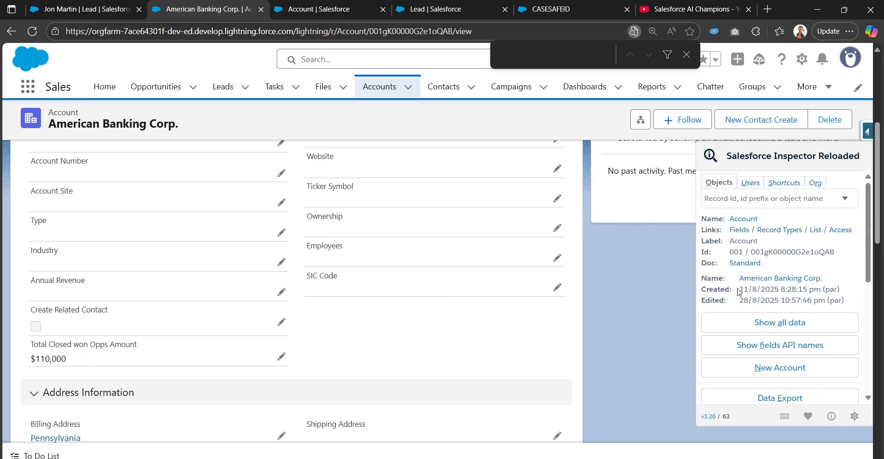
click(736, 320)
text(from)
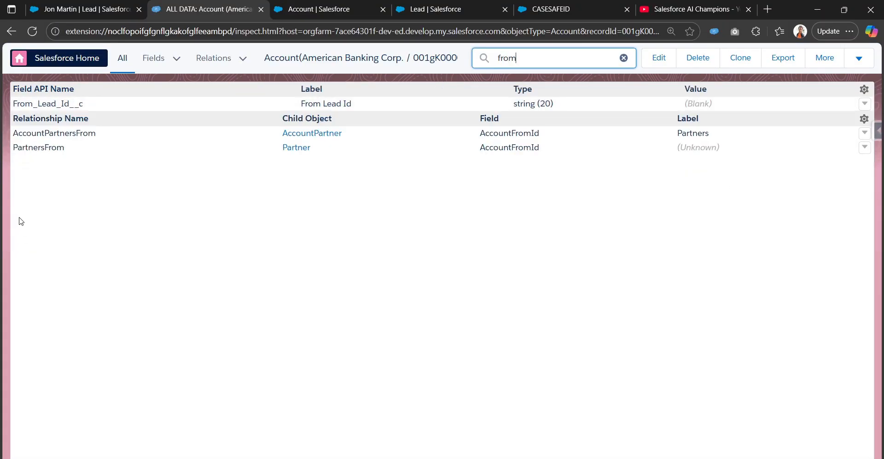
drag(84, 104, 12, 101)
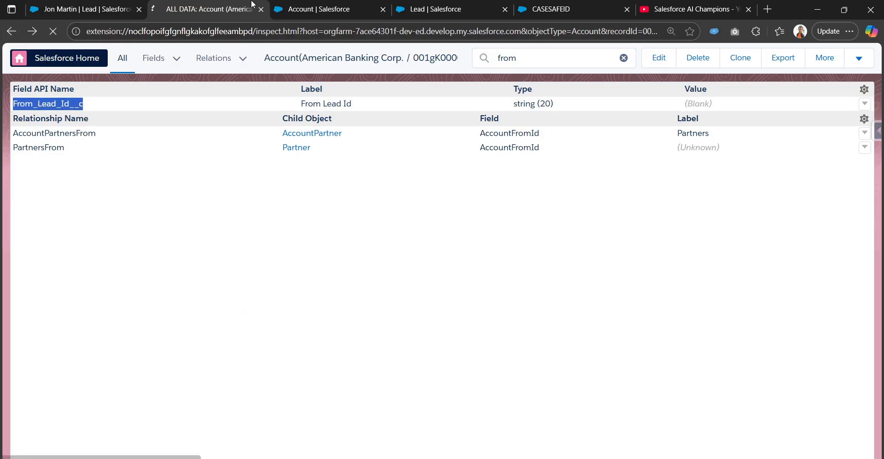
click(11, 31)
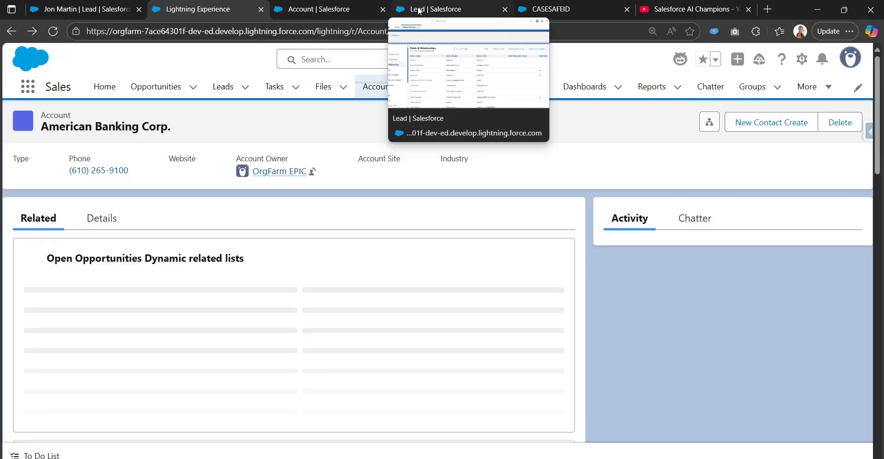
Step: Open the lead field mapping page from the Lead object's Fields & Relationships and review the Account mappings
click(428, 9)
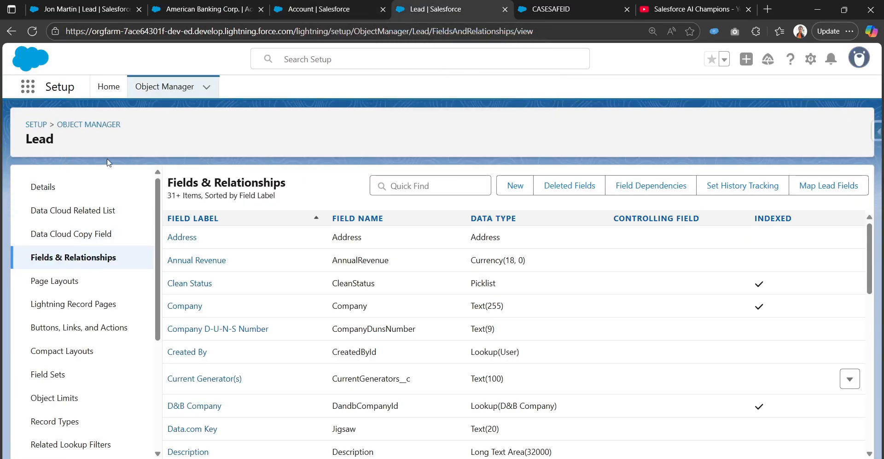
click(854, 194)
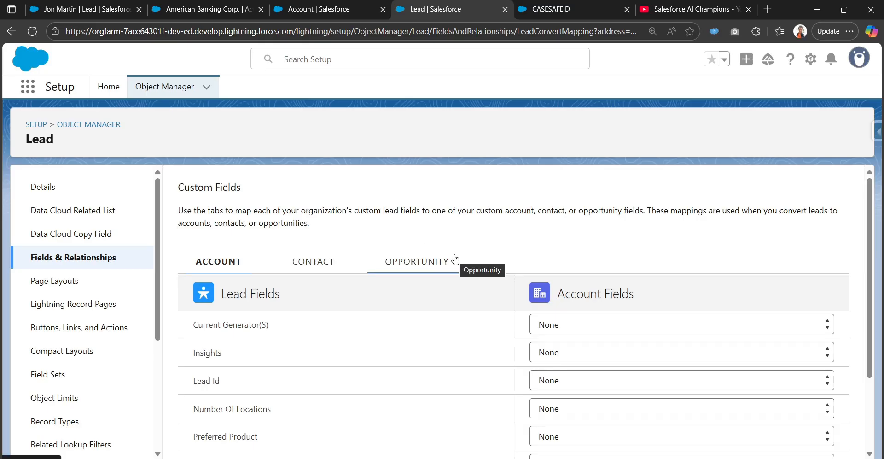
scroll(349, 360, down, 3)
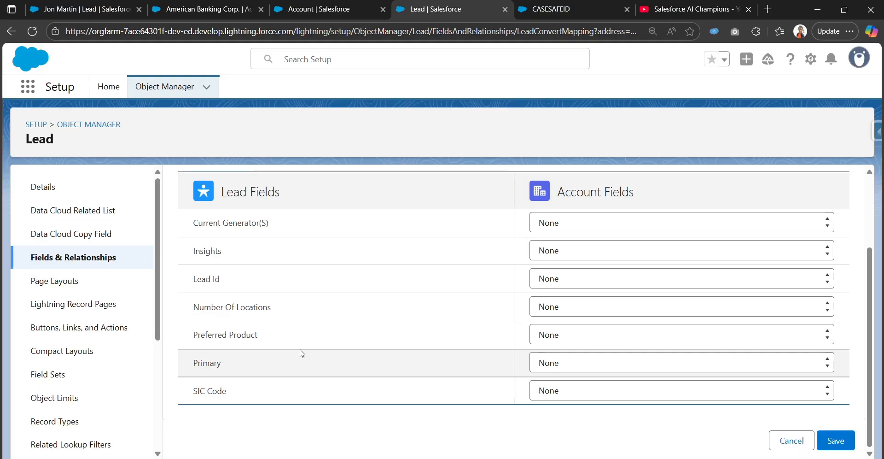
scroll(300, 354, up, 3)
scroll(357, 351, down, 3)
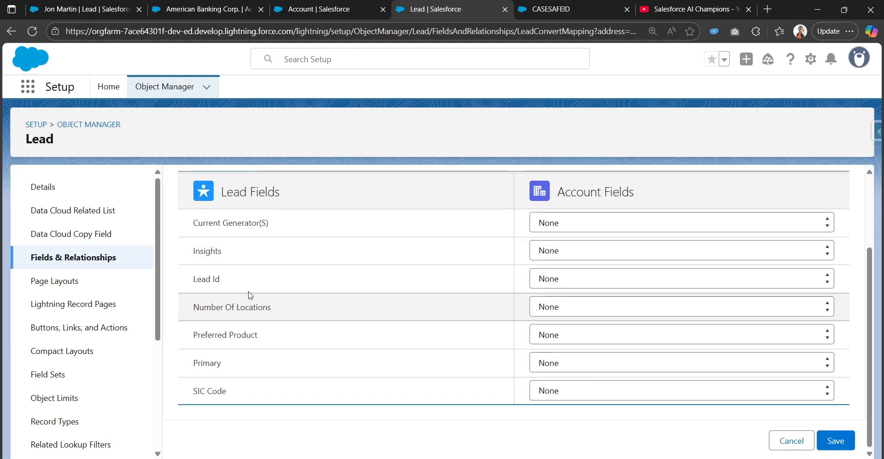
scroll(229, 286, up, 3)
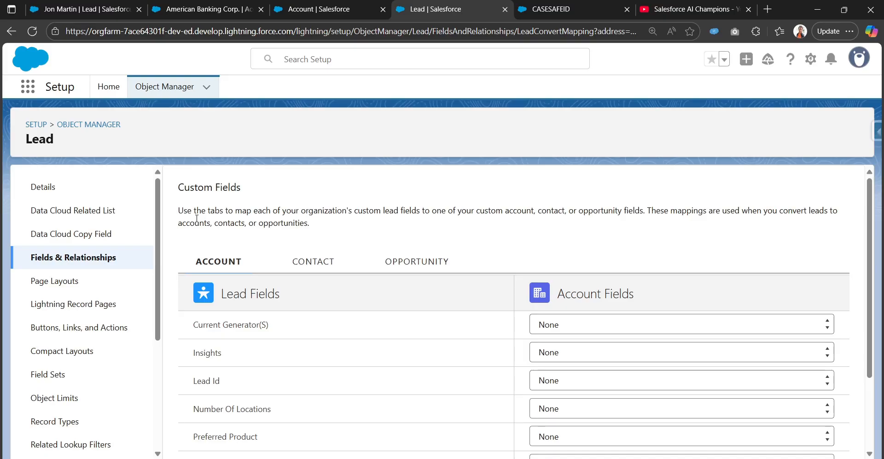
scroll(238, 341, down, 2)
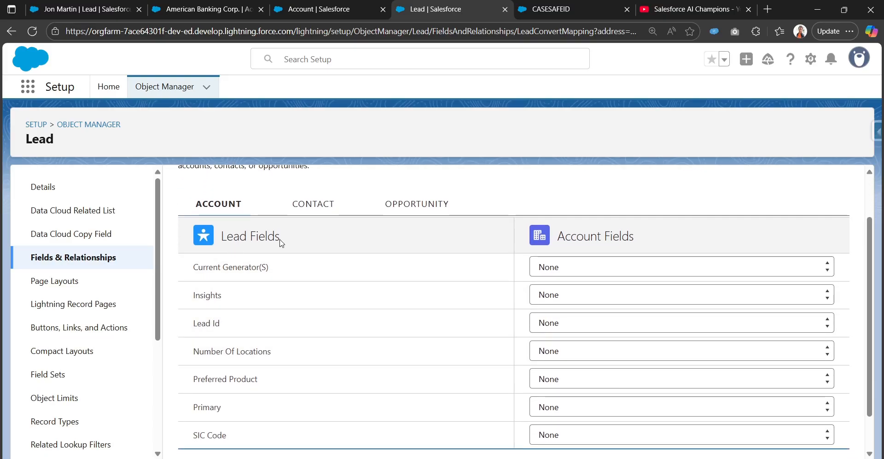
Step: Map the Lead Id lead field to the From Lead Id account field
drag(280, 239, 225, 243)
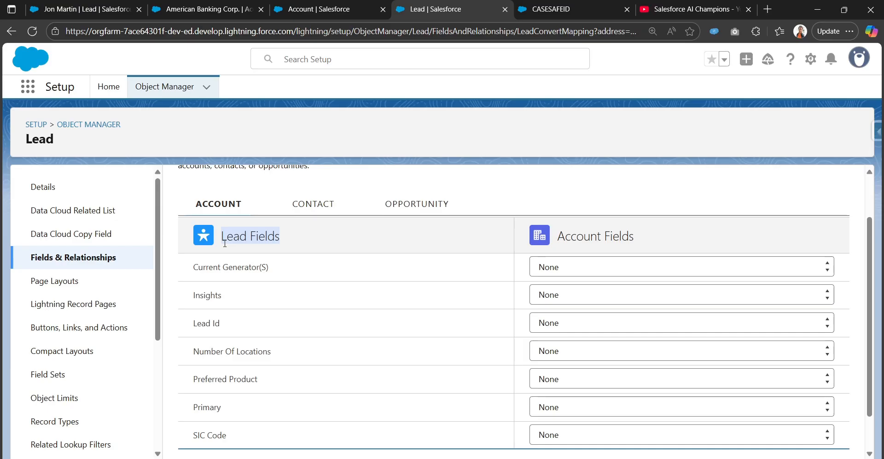
drag(556, 236, 642, 246)
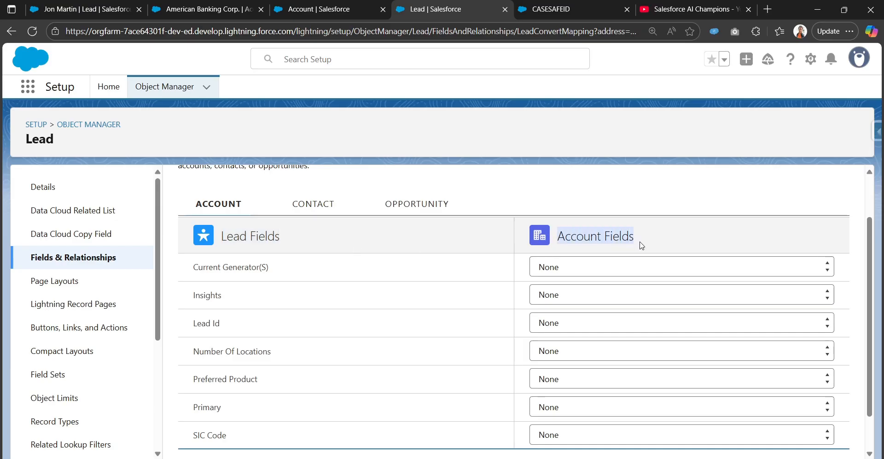
drag(229, 325, 194, 330)
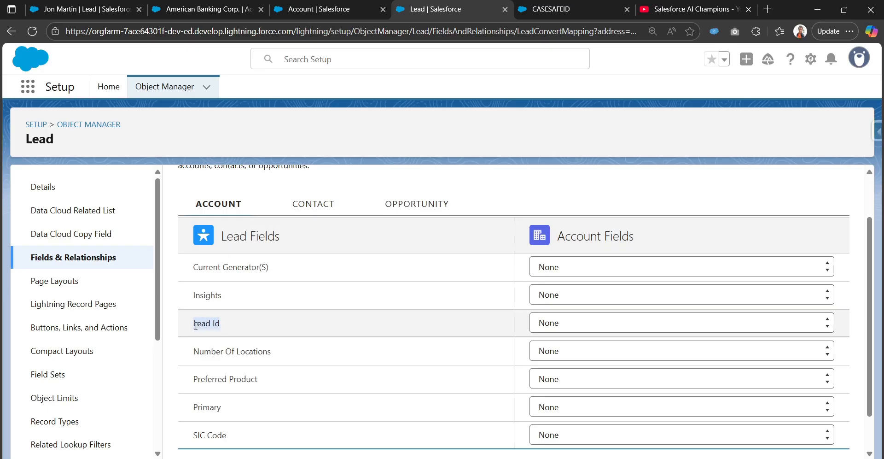
click(547, 330)
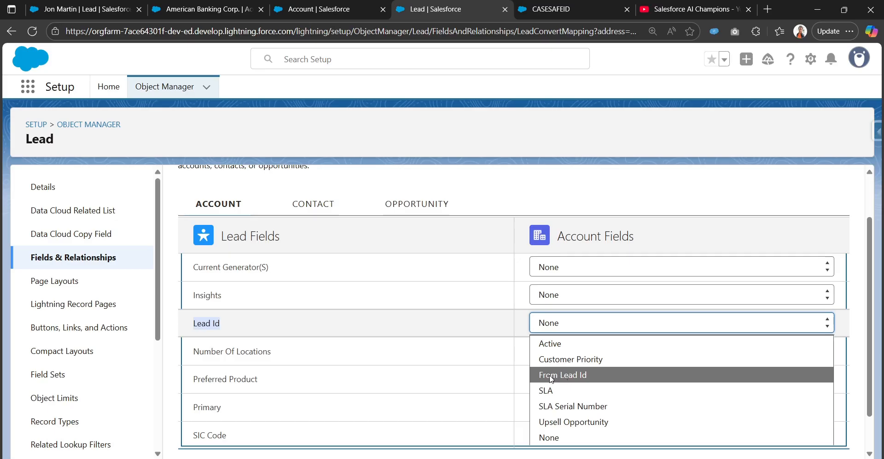
click(574, 374)
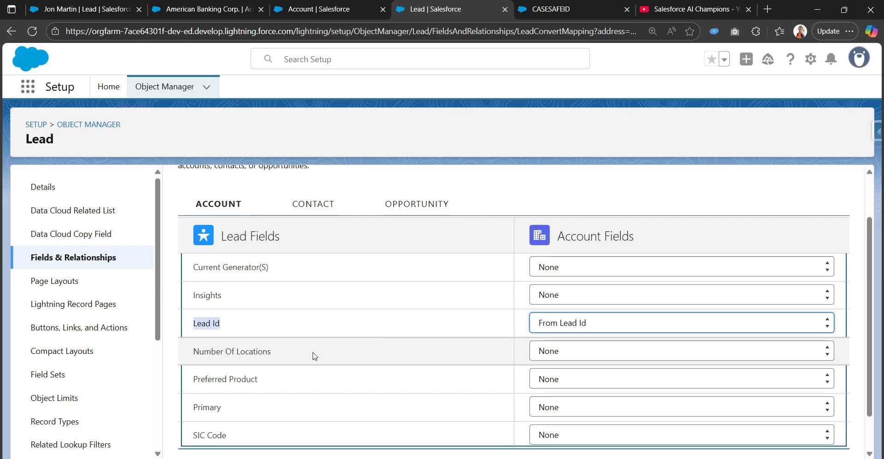
Step: Examine the Contact field options for mapping Lead Id and the Opportunity field mappings
click(317, 211)
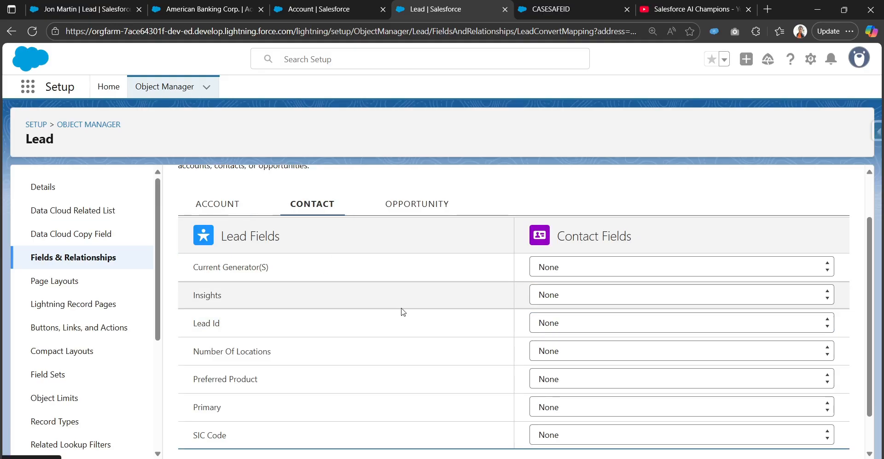
click(552, 324)
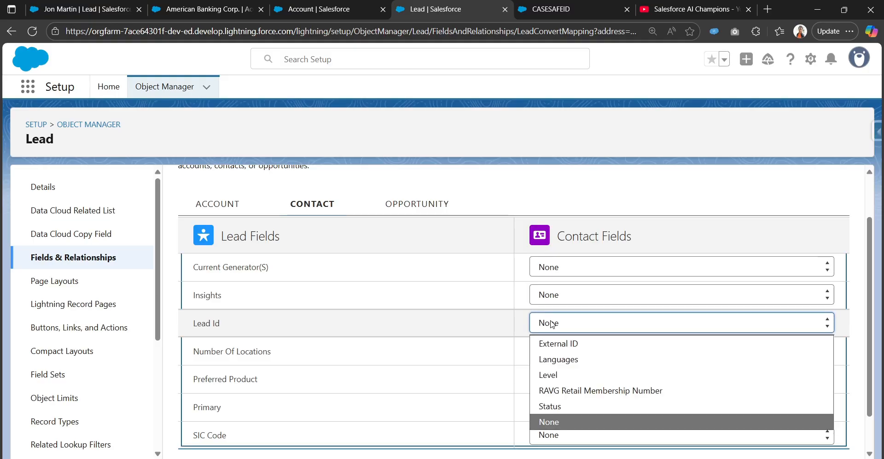
click(395, 208)
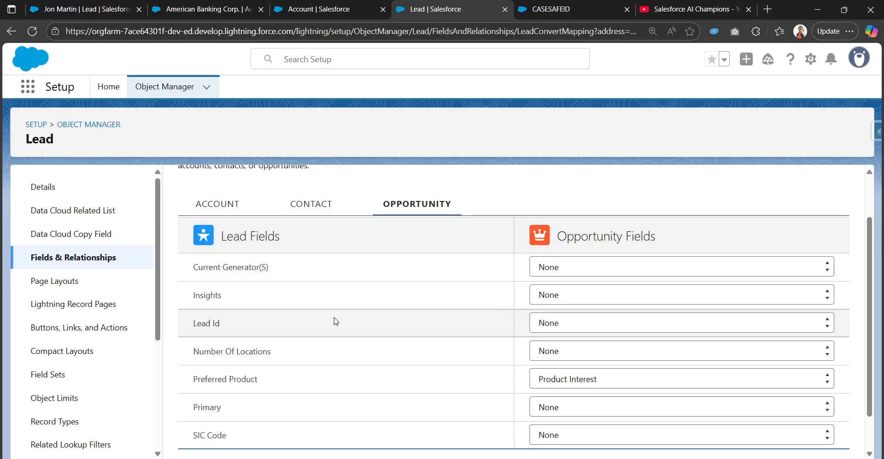
Step: Return to the Account mappings and save the lead field mapping
scroll(335, 320, up, 2)
click(219, 264)
scroll(438, 340, down, 2)
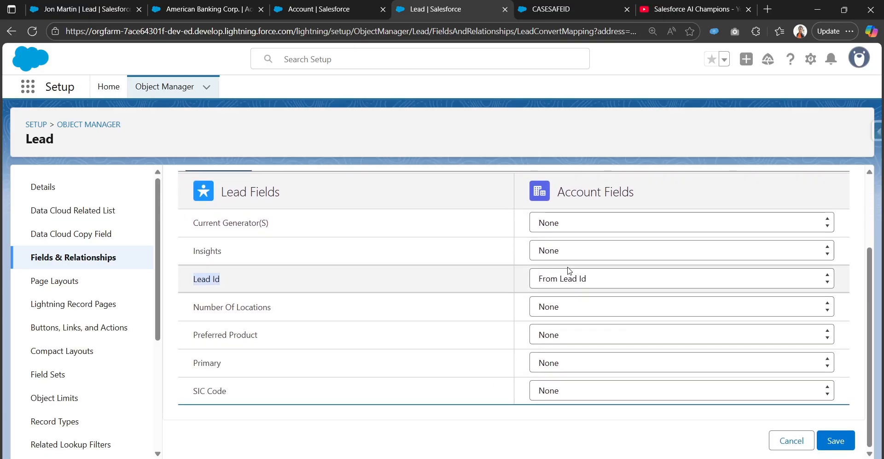
click(844, 437)
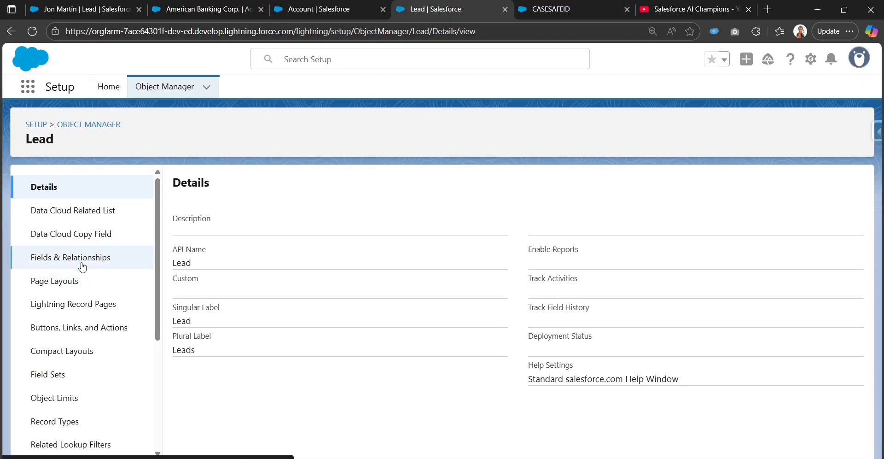
Step: Reopen the lead field mapping page from Fields & Relationships and check the saved Account mapping of Lead Id
click(83, 265)
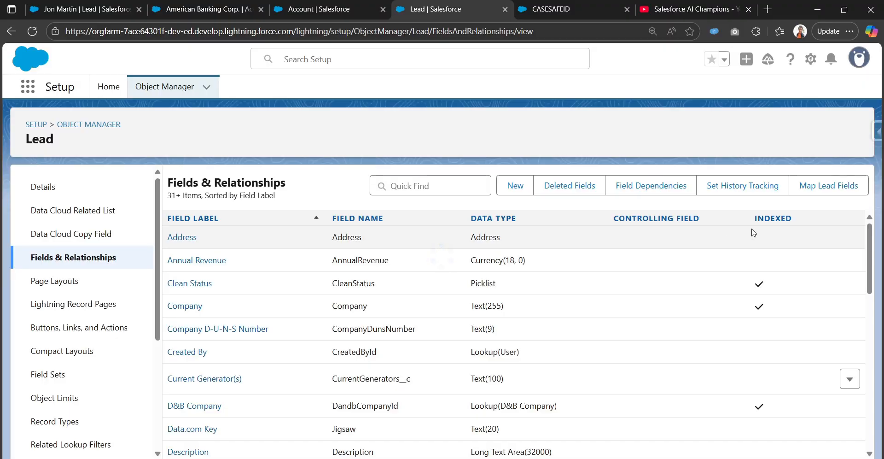
click(828, 186)
scroll(355, 339, down, 2)
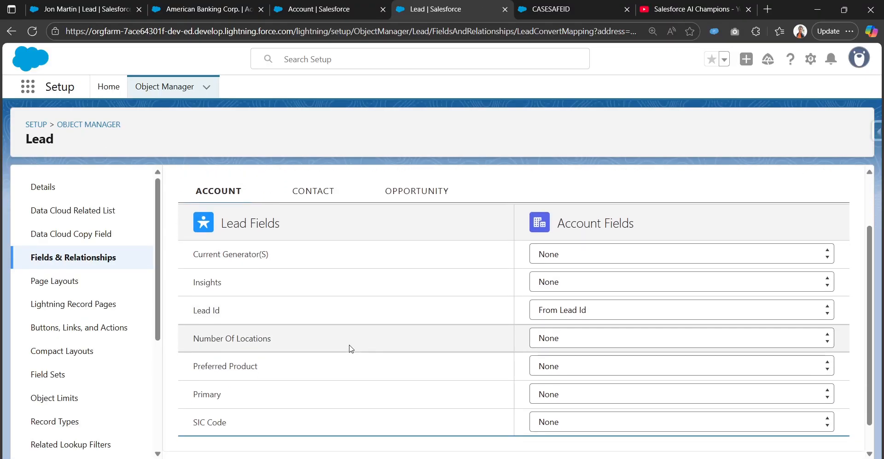
drag(193, 278, 506, 280)
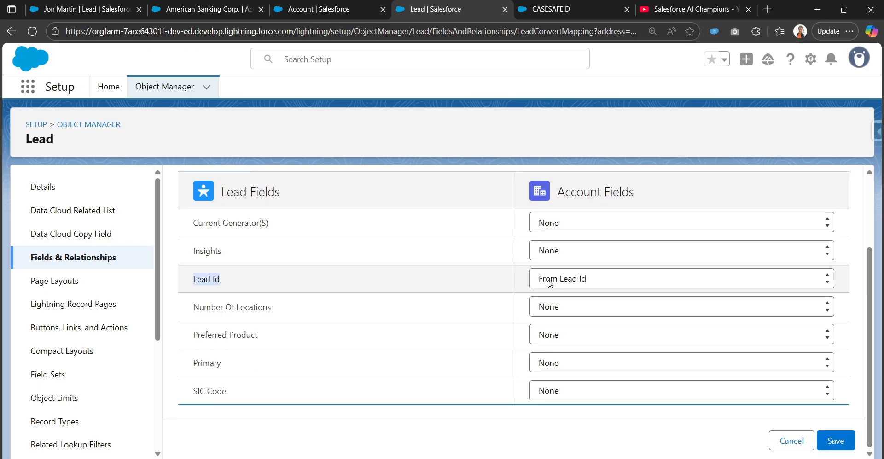
Step: Switch back to the Brewer Group lead record and show its header and status path
click(348, 4)
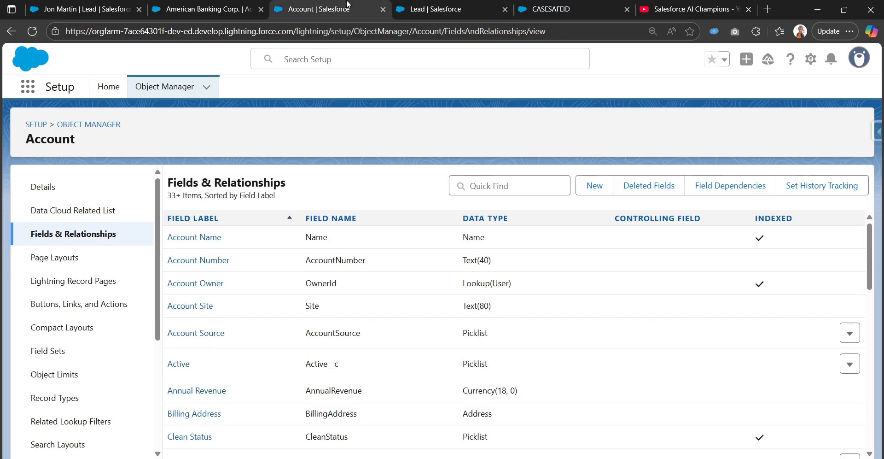
click(198, 4)
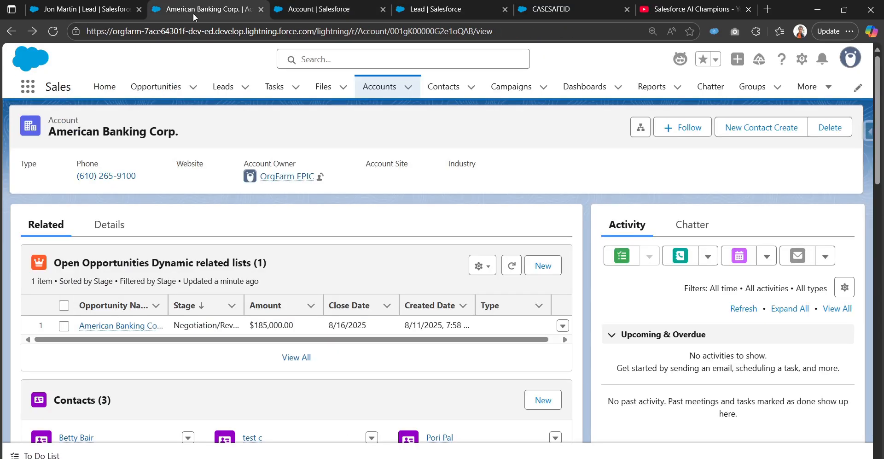
click(106, 5)
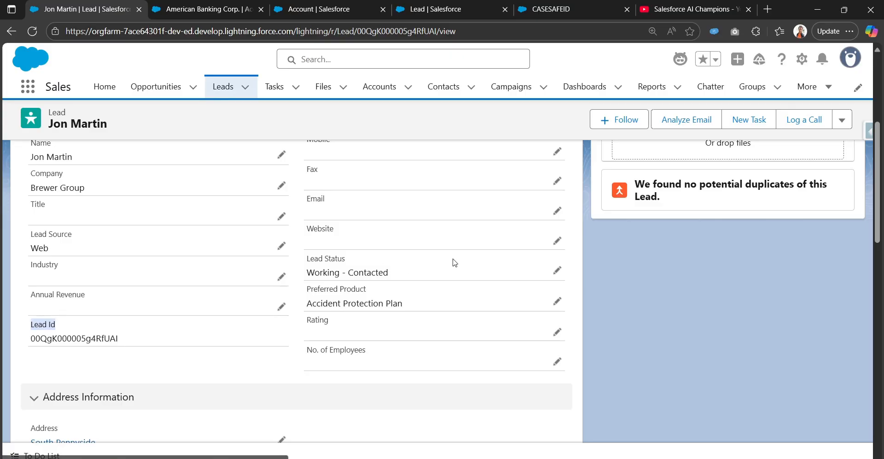
scroll(506, 289, up, 4)
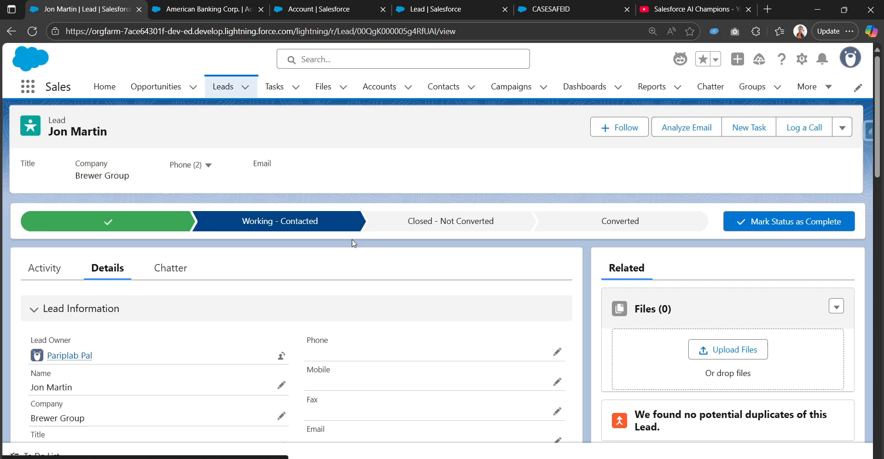
Step: Open the conversion dialog for the Brewer Group lead and examine the option to skip creating an opportunity
click(647, 223)
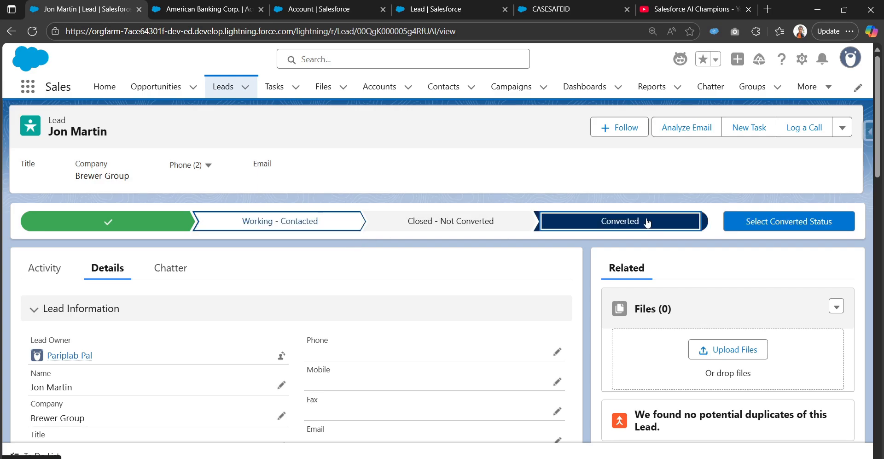
click(756, 223)
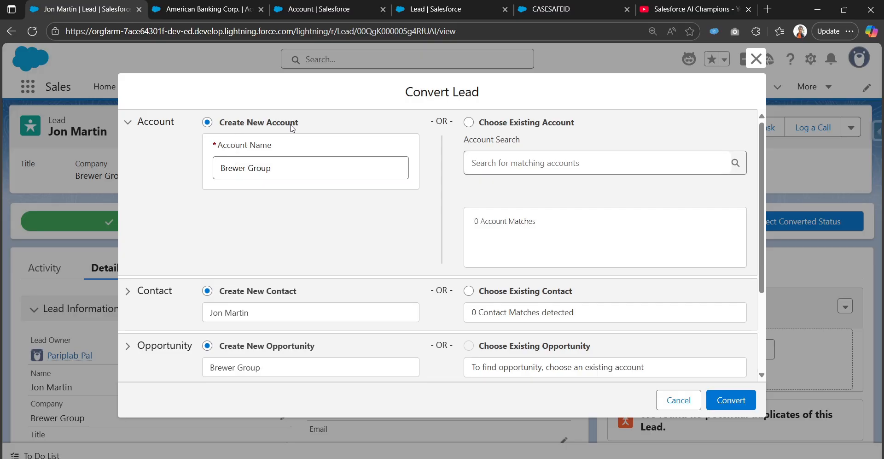
scroll(220, 222, down, 3)
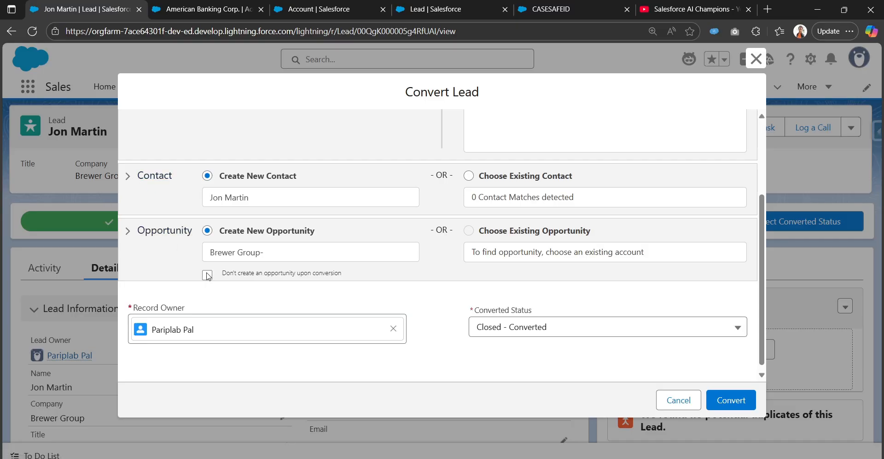
drag(220, 275, 362, 283)
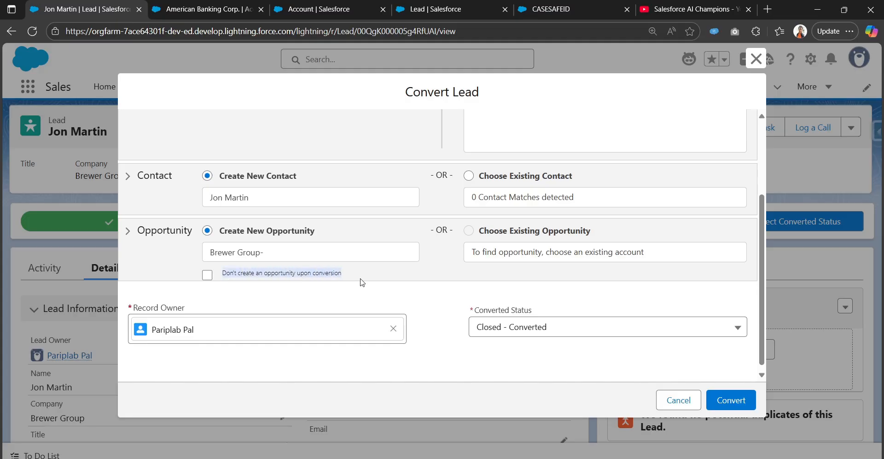
click(352, 280)
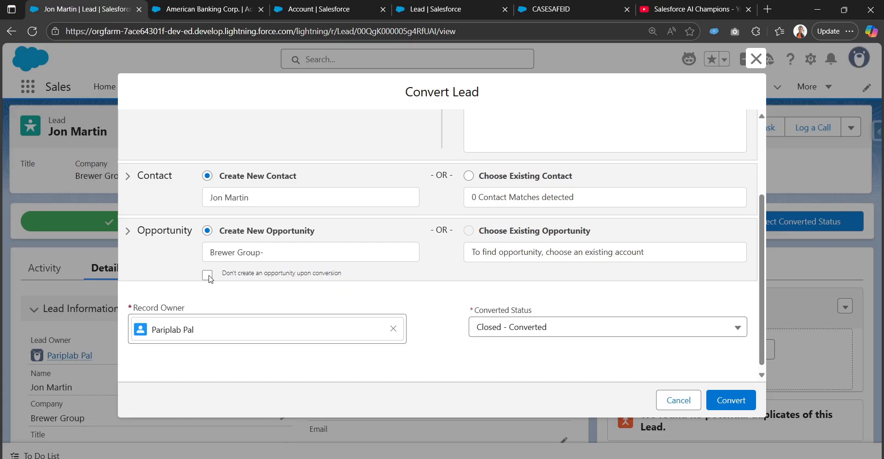
drag(219, 275, 342, 277)
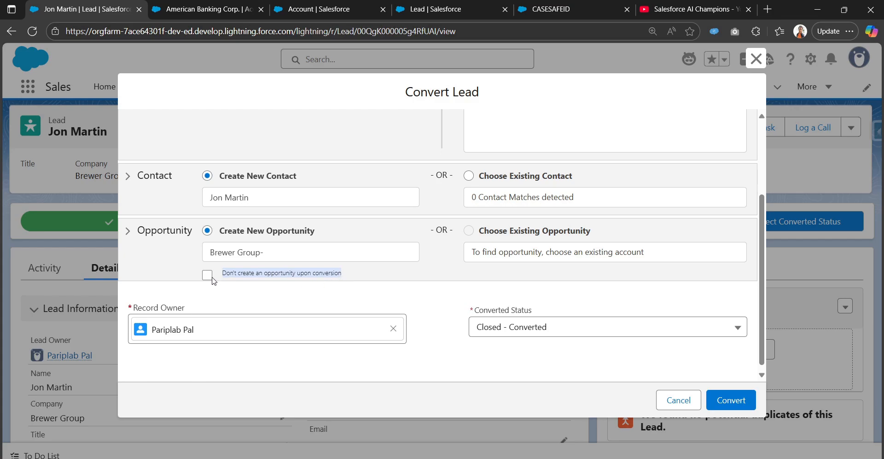
click(476, 301)
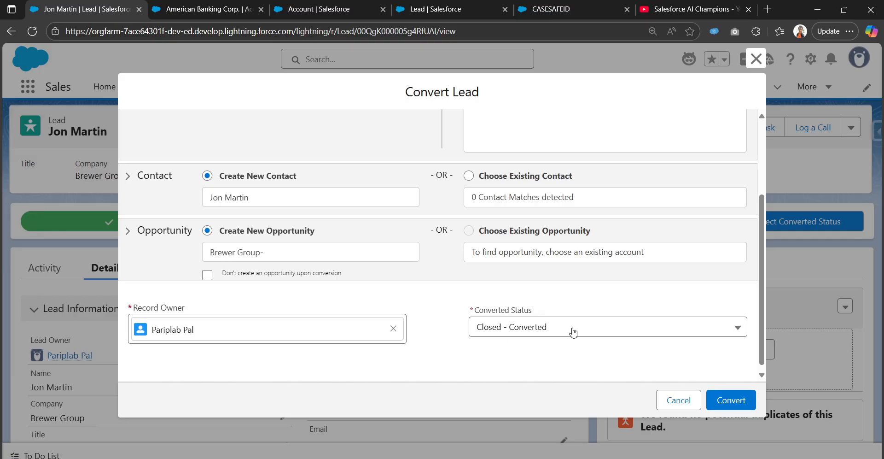
Step: Try to convert the lead into a new account, contact and opportunity with status Closed - Converted
scroll(348, 319, up, 3)
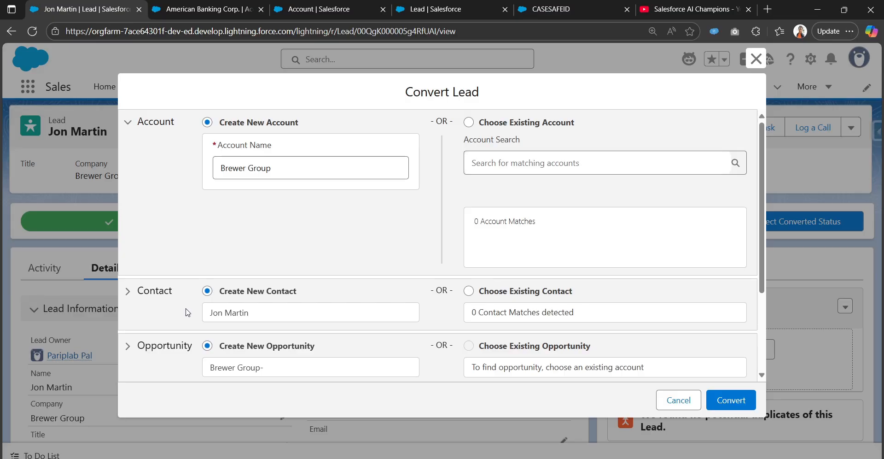
scroll(168, 318, down, 1)
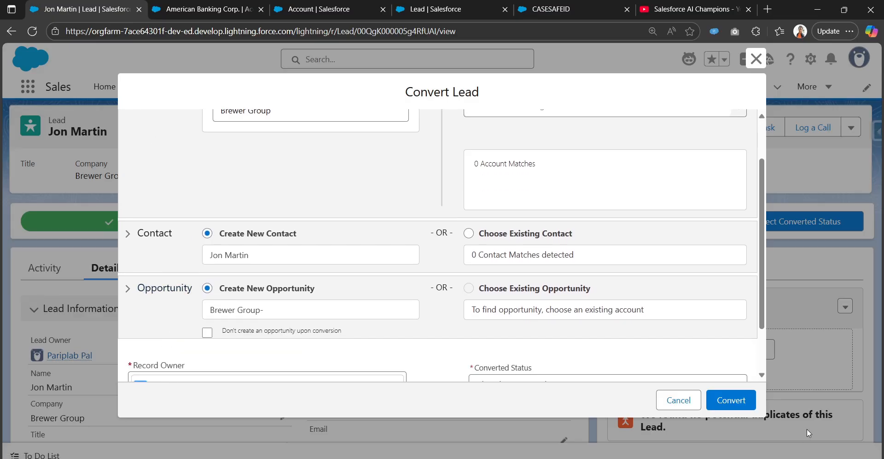
scroll(501, 350, down, 1)
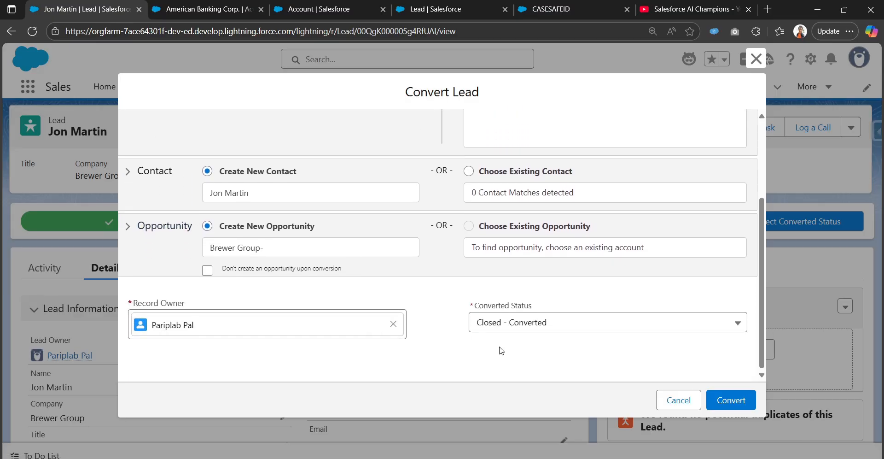
click(739, 402)
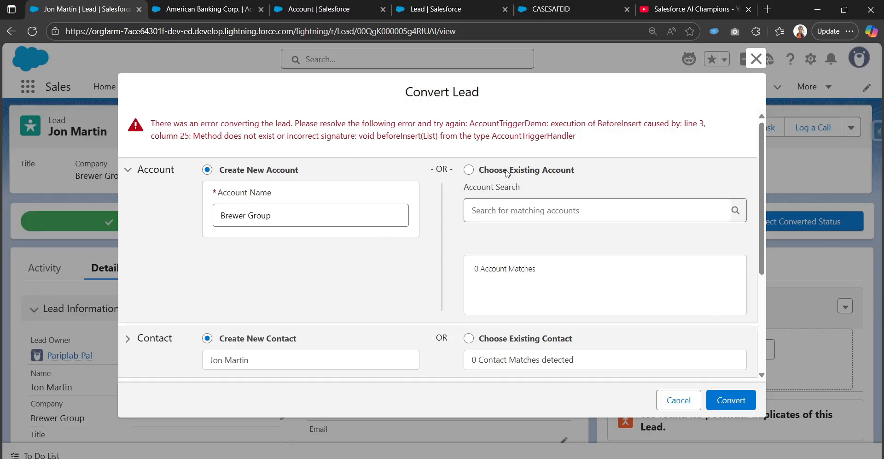
drag(493, 144, 576, 143)
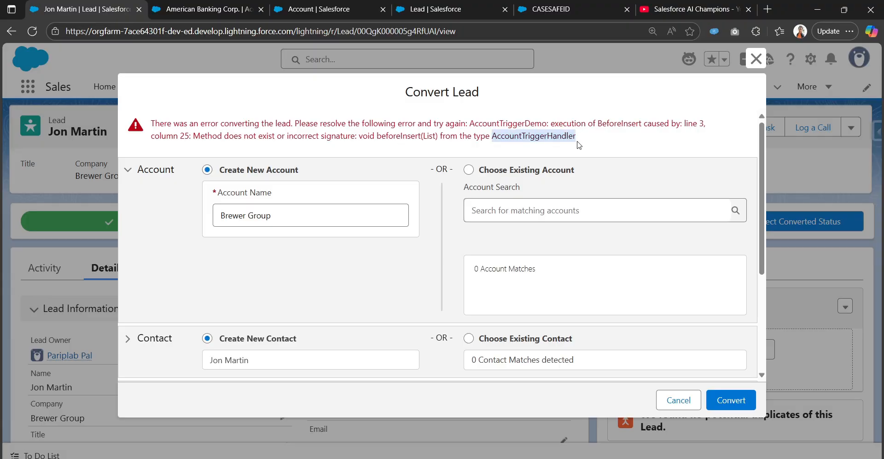
Step: Check the Lead object's flow triggers and Apex triggers for the source of the conversion error
click(216, 14)
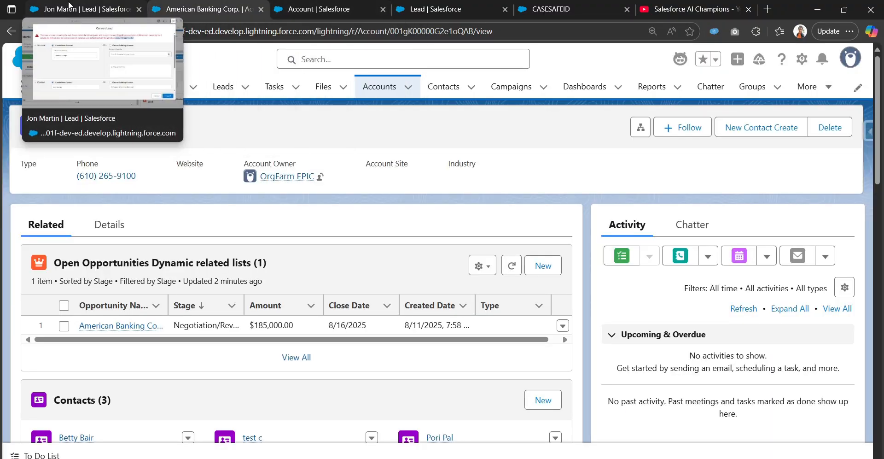
click(78, 10)
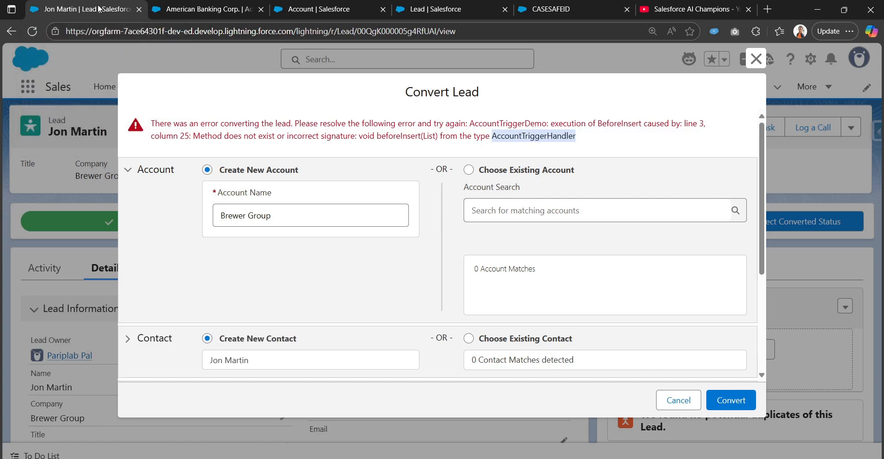
click(404, 11)
scroll(64, 368, down, 4)
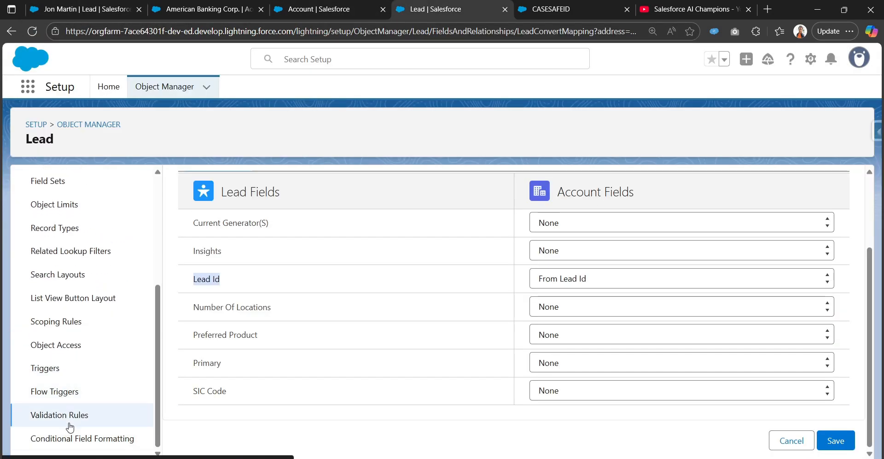
click(66, 391)
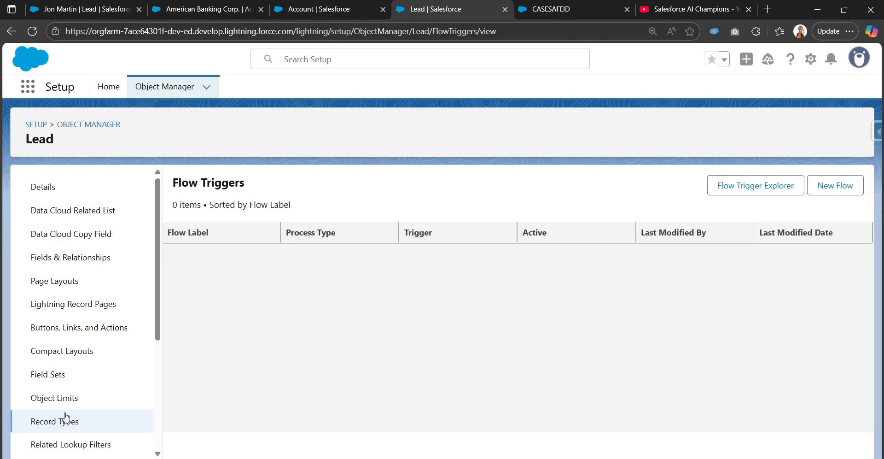
click(69, 376)
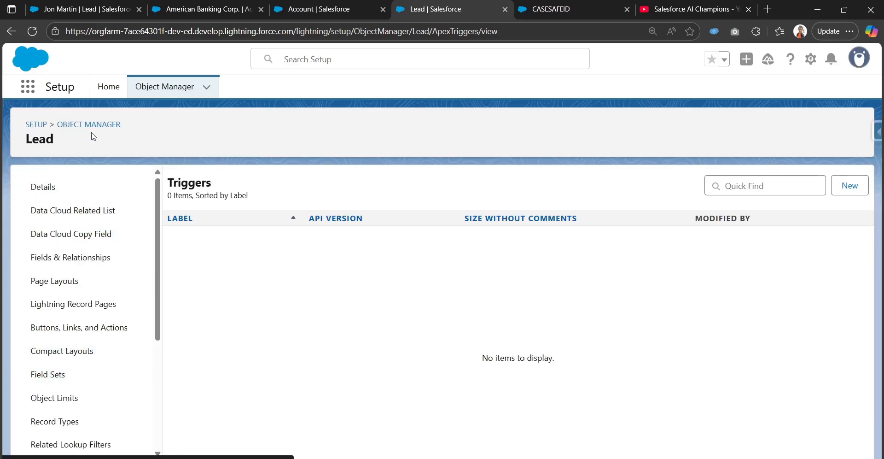
Step: Recheck the handler named in the conversion error and open the Account object's list of Apex triggers
click(284, 8)
scroll(63, 350, down, 5)
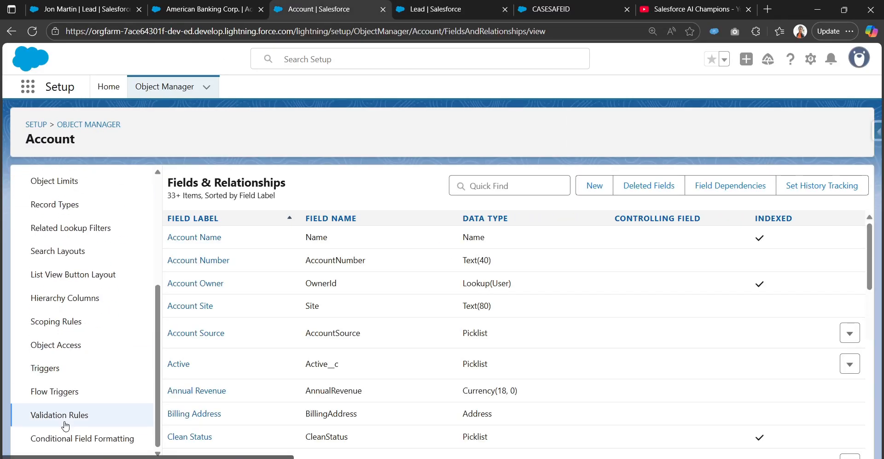
click(169, 6)
click(99, 7)
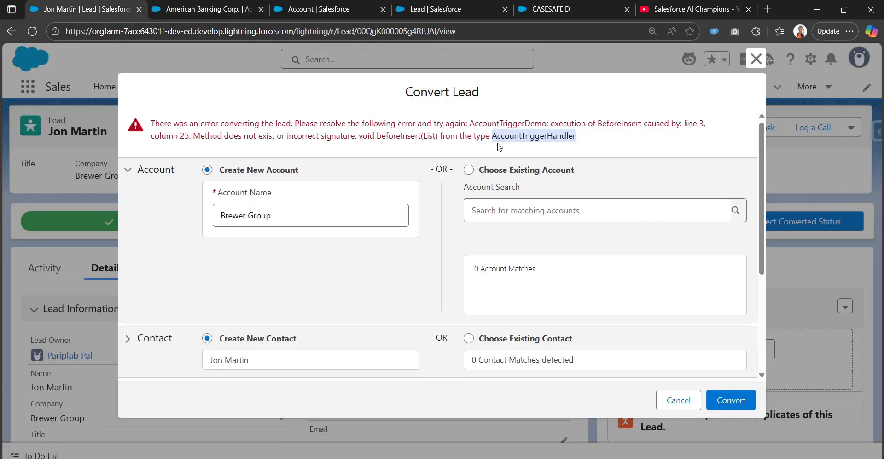
click(415, 8)
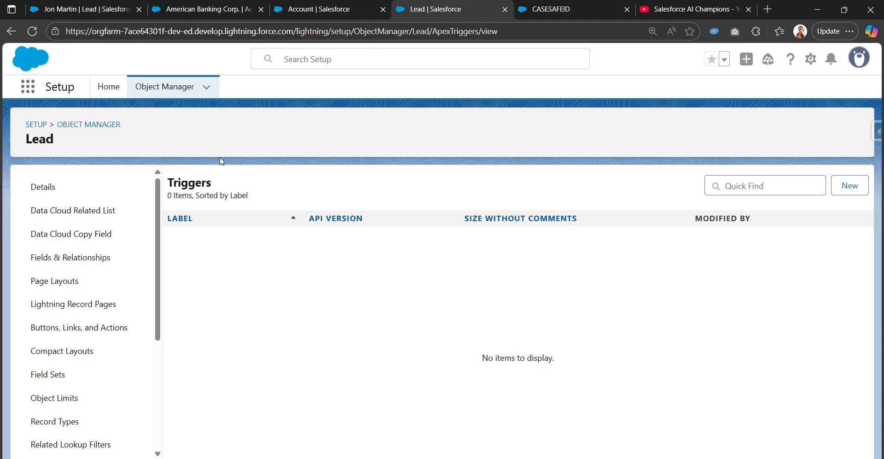
scroll(75, 396, down, 4)
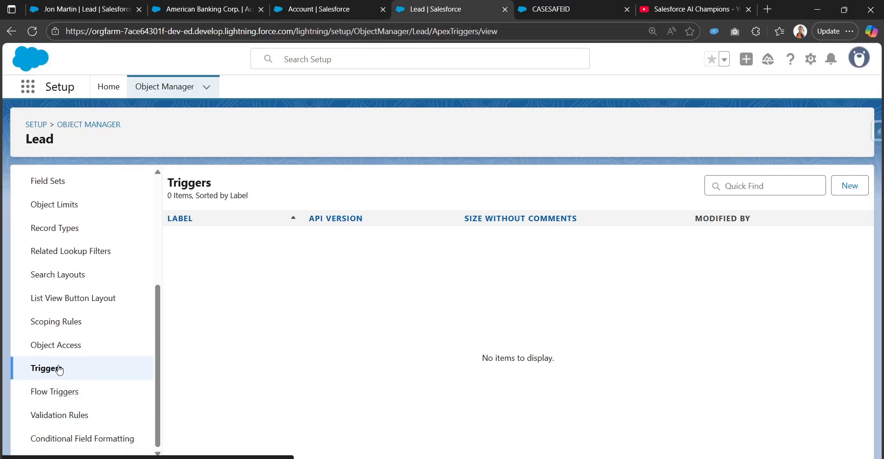
click(282, 9)
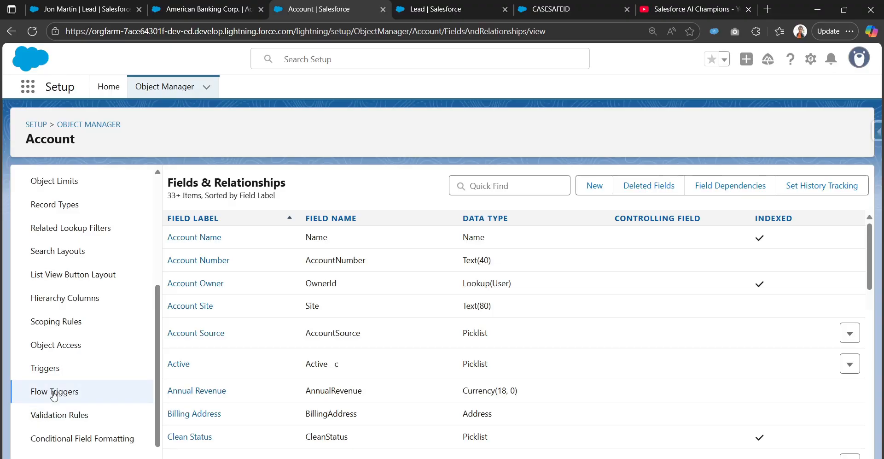
click(45, 367)
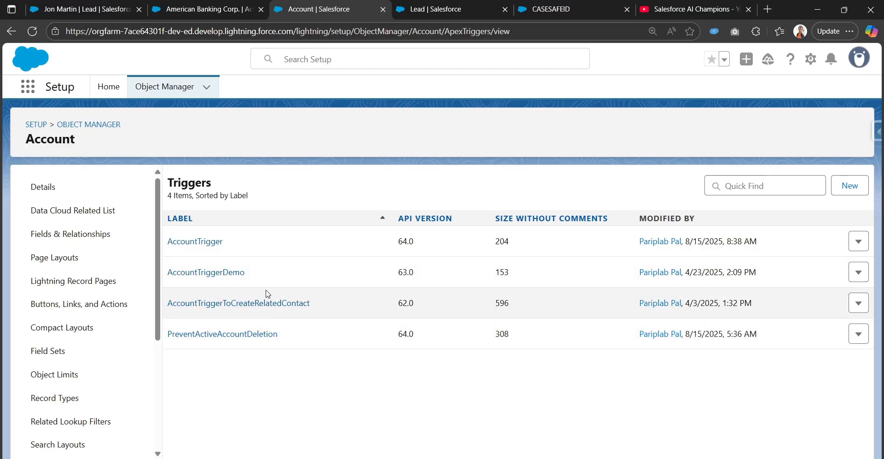
Step: Deactivate the AccountTrigger Apex trigger on Account and save it
click(859, 241)
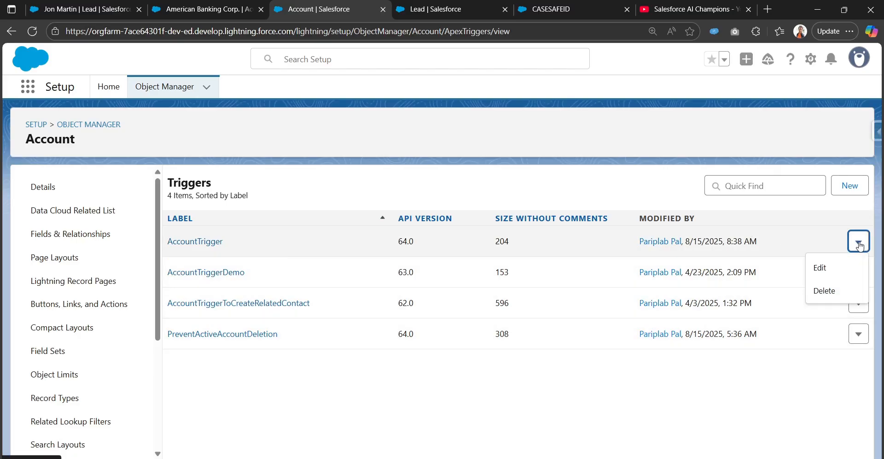
click(210, 243)
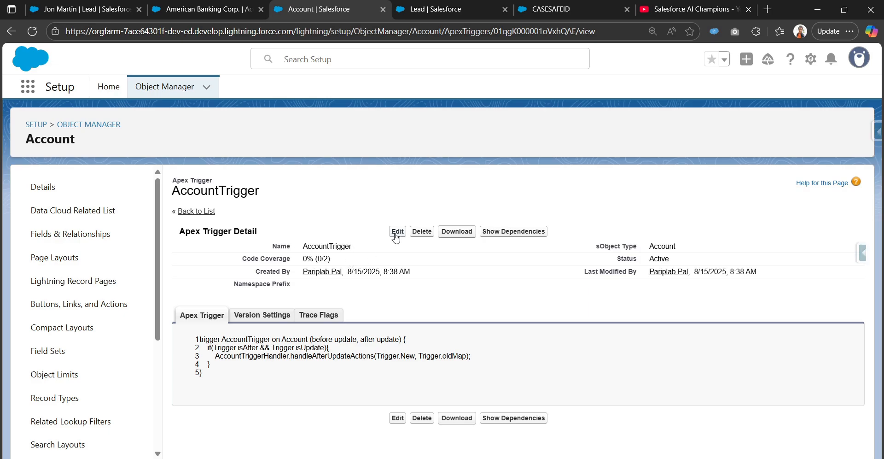
click(396, 231)
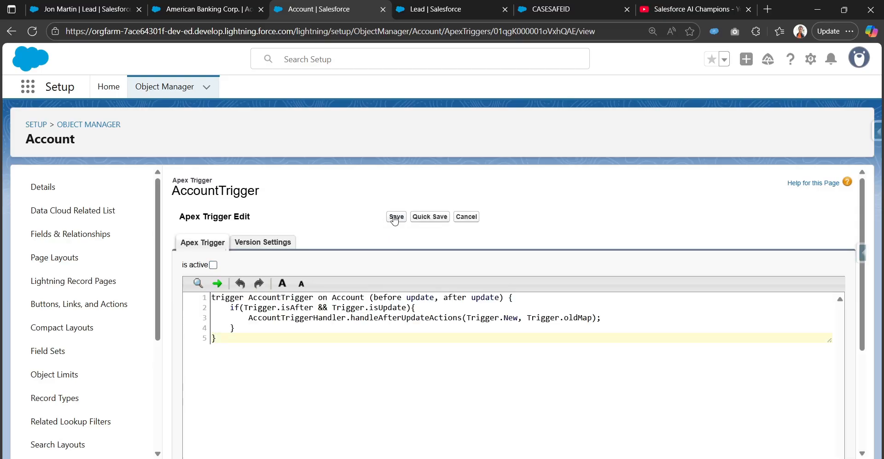
click(395, 217)
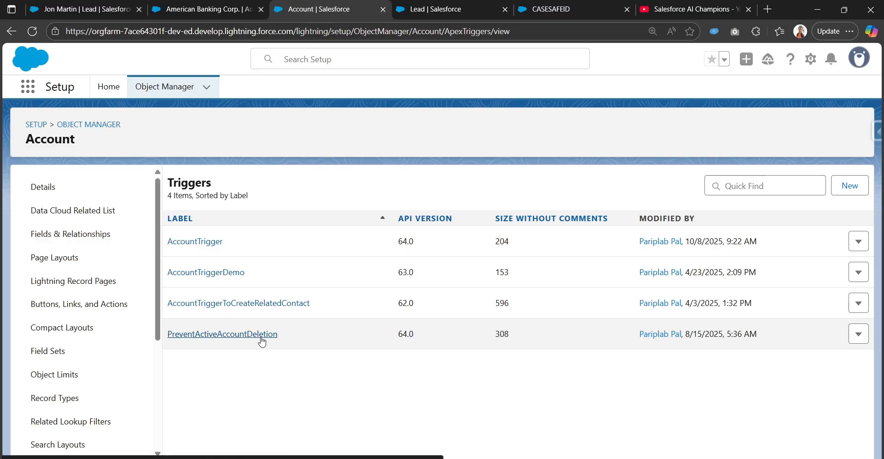
Step: Try to deactivate and save the AccountTriggerDemo trigger on Account, and cancel the edit
click(243, 274)
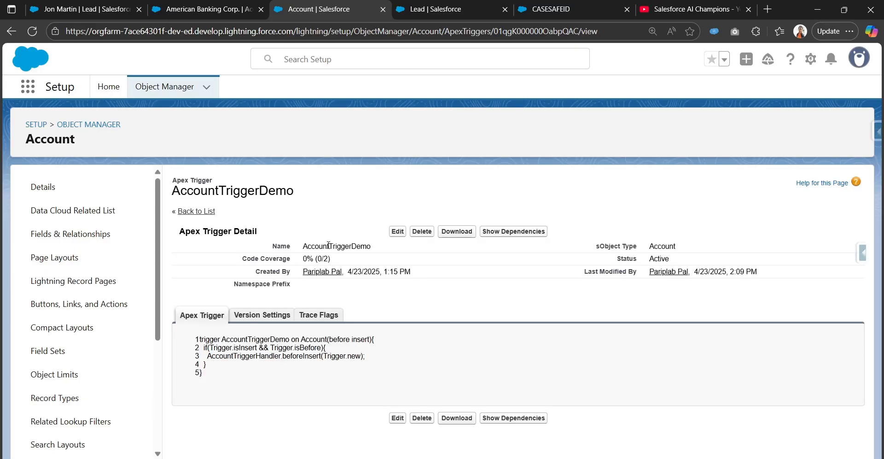
click(397, 232)
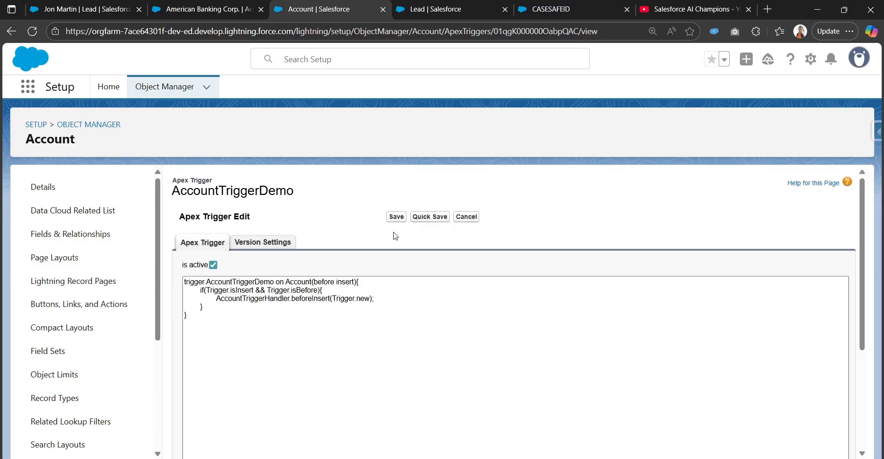
click(213, 264)
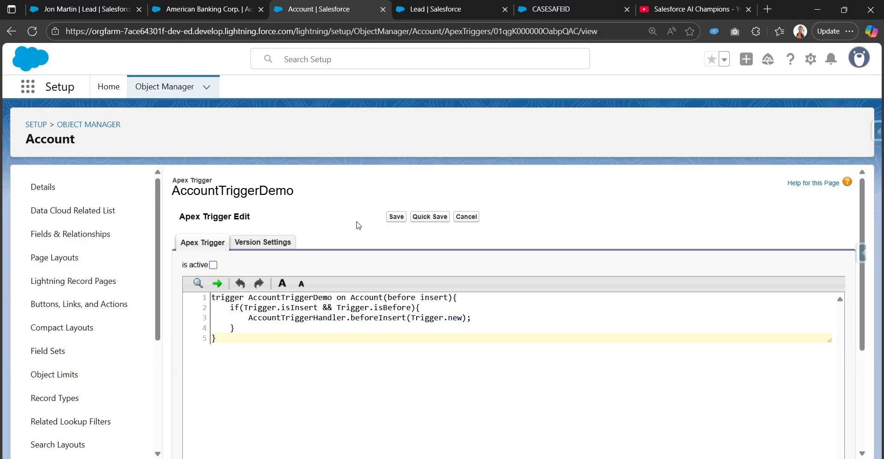
click(395, 217)
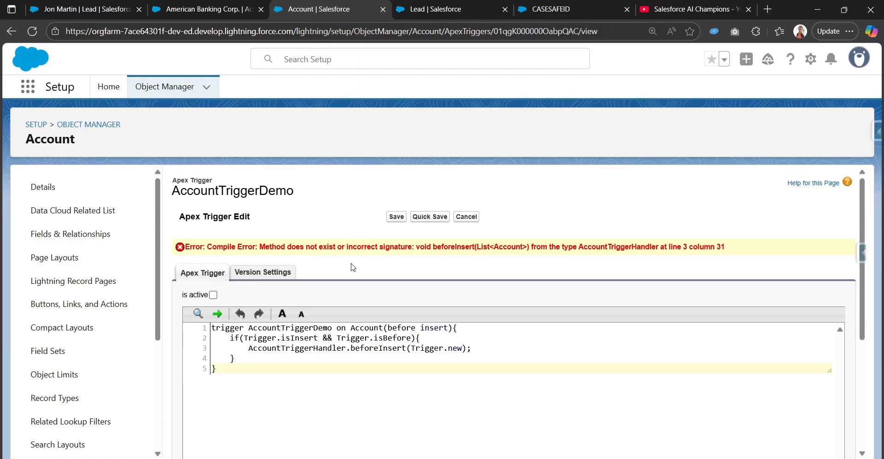
click(466, 216)
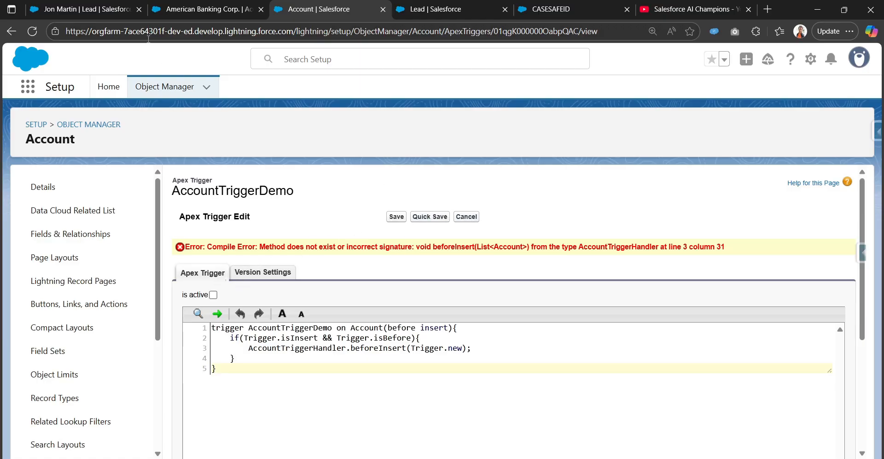
Step: Retry converting the Brewer Group lead and return to the Account object's Apex trigger list
click(99, 9)
click(729, 400)
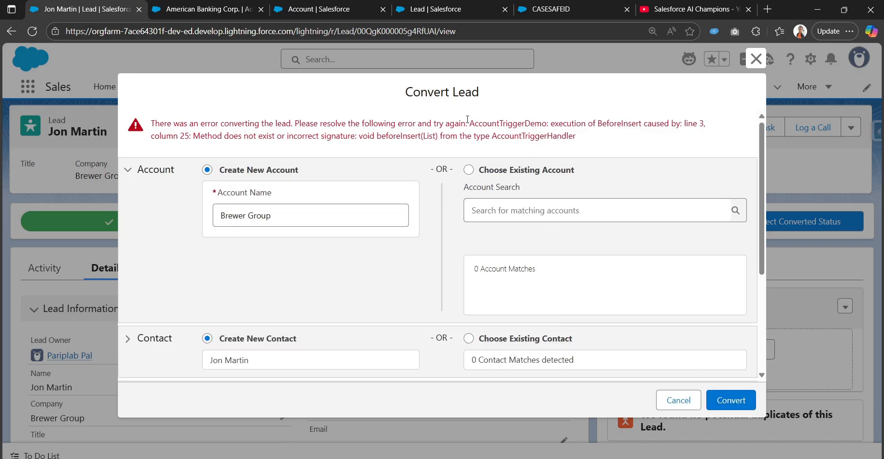
drag(468, 119, 547, 125)
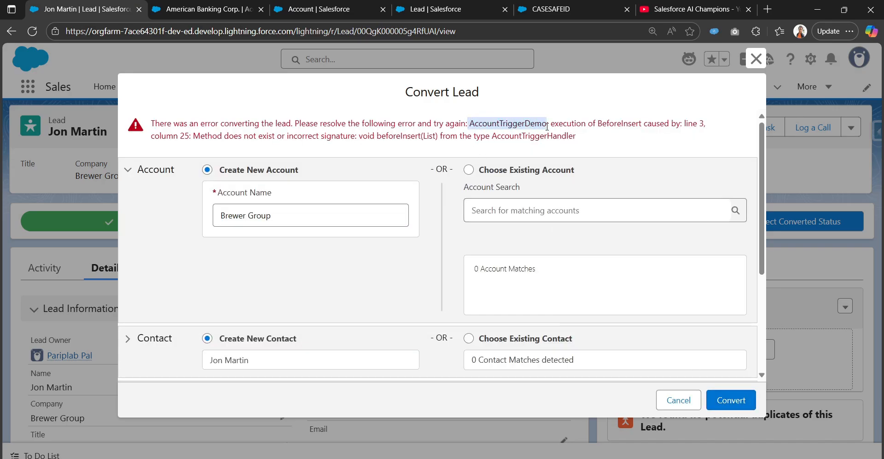
click(207, 9)
click(313, 6)
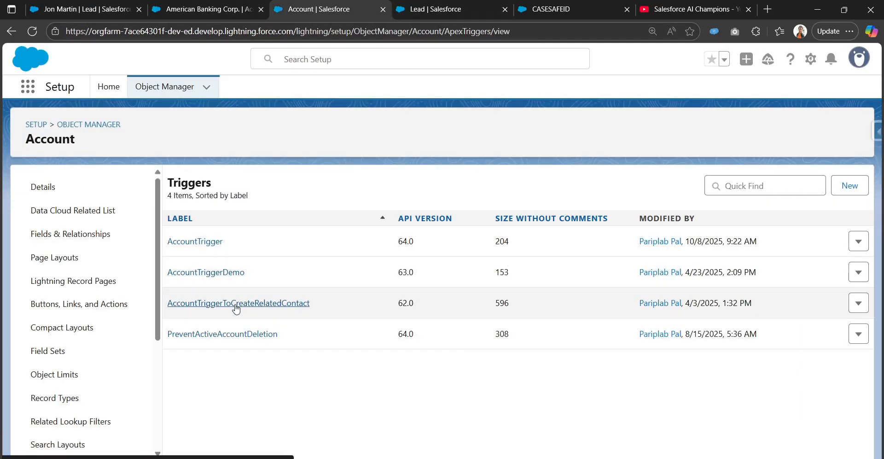
Step: Try to save the AccountTriggerDemo trigger as inactive and with all its code cleared, and cancel the edit
click(221, 276)
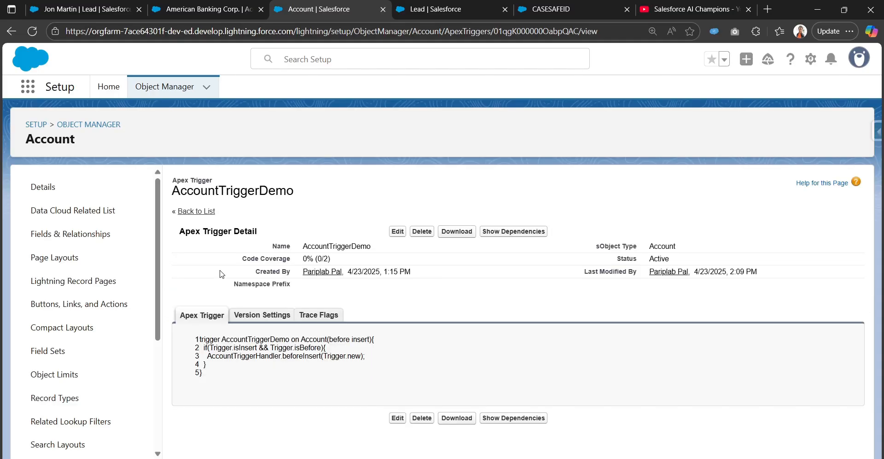
click(397, 232)
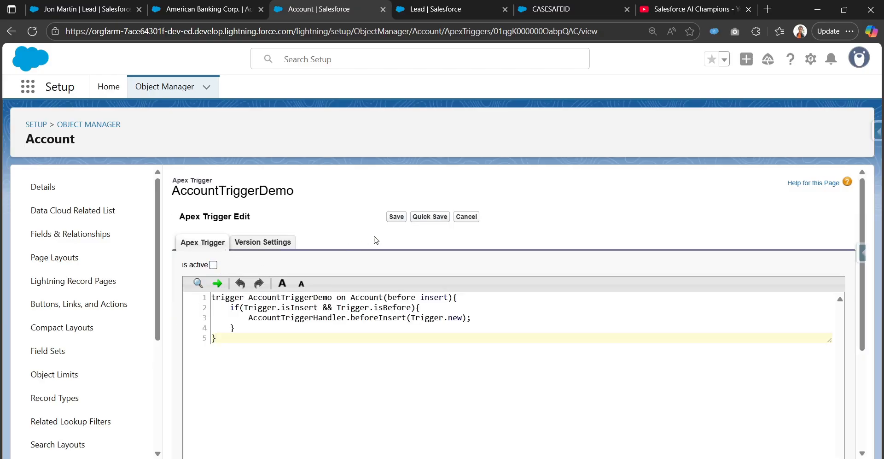
click(404, 219)
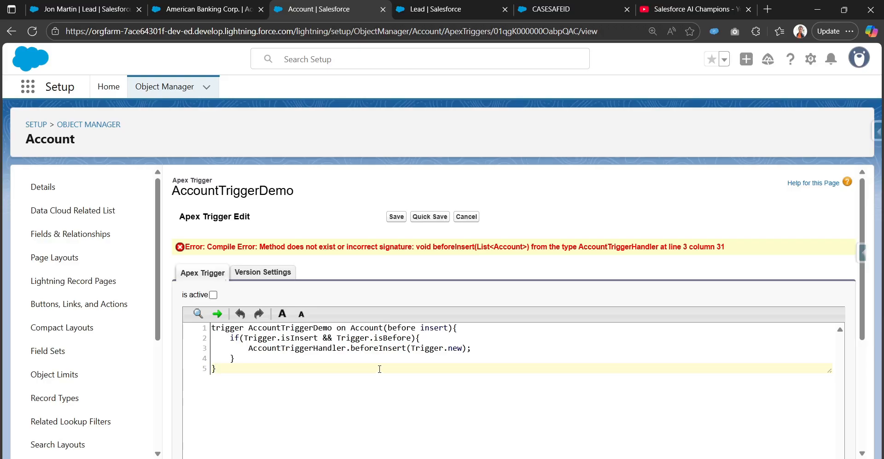
key(ctrl+a)
key(BackSpace)
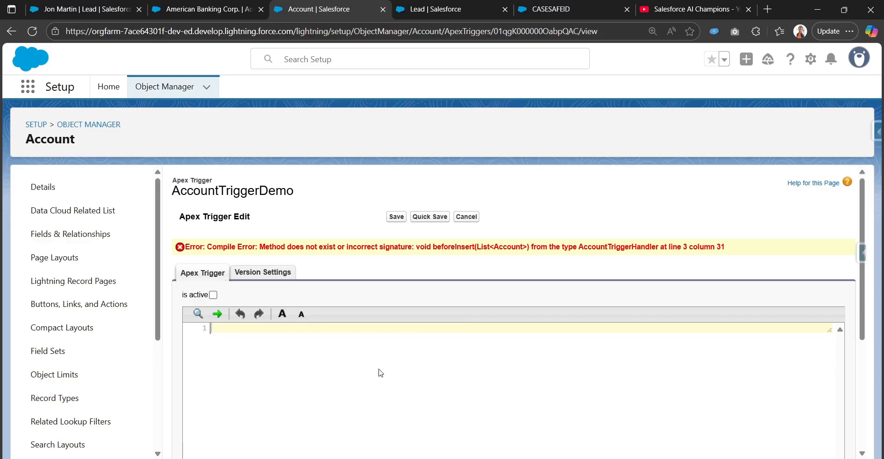
click(400, 221)
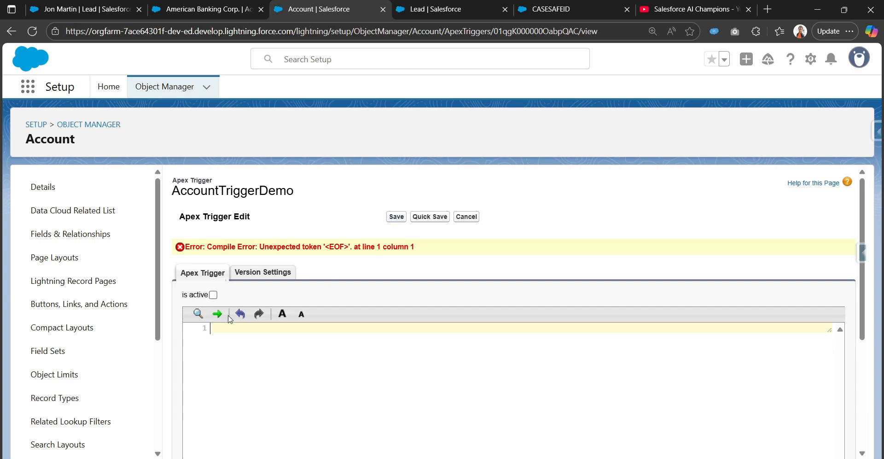
click(465, 217)
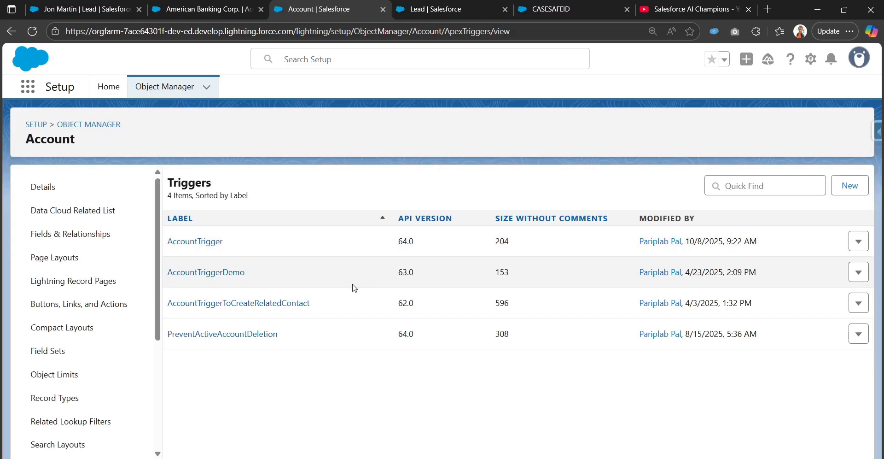
Step: Comment out the AccountTriggerHandler.beforeInsert call on line 3 of the AccountTriggerDemo trigger and save it
click(237, 277)
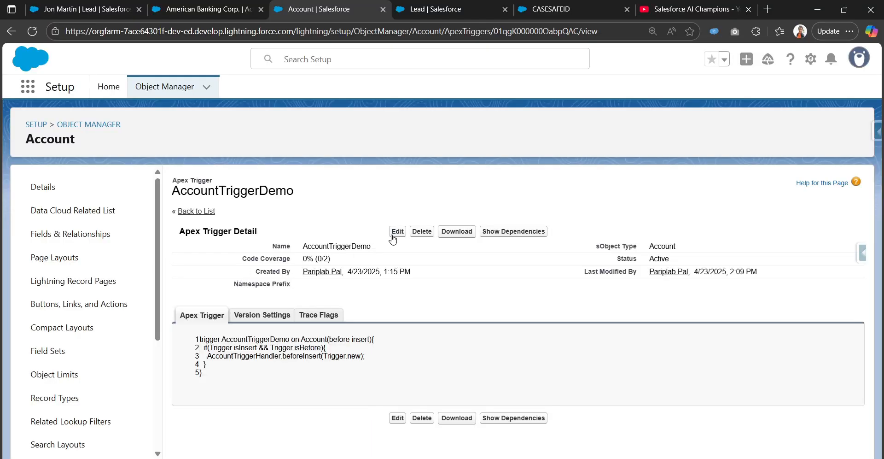
click(397, 231)
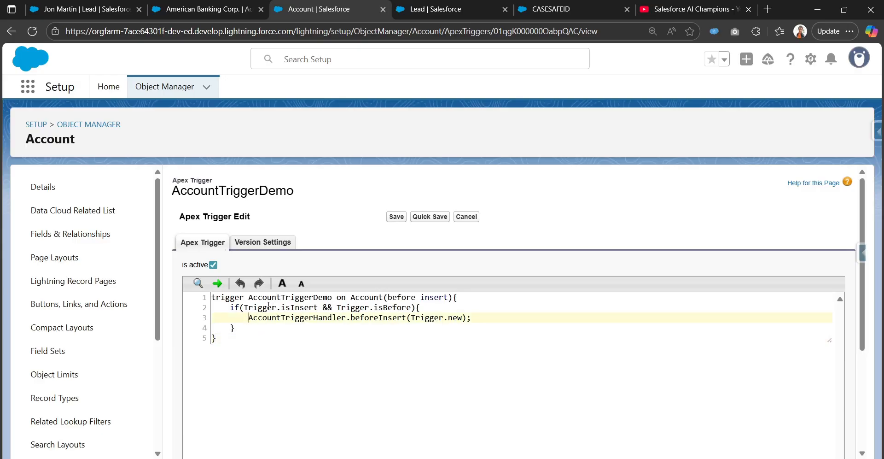
text(//)
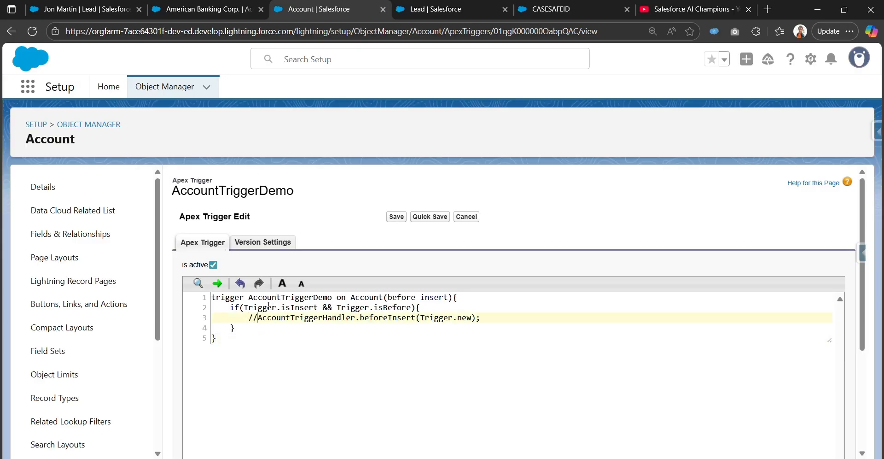
click(399, 218)
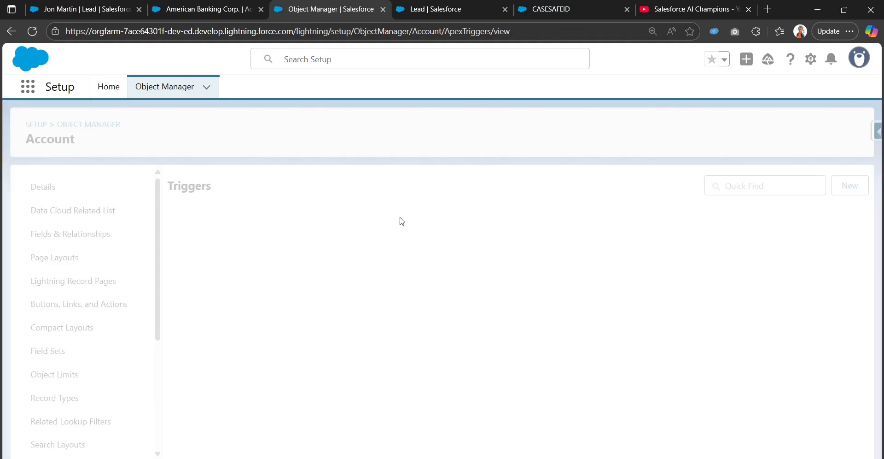
Step: Return to the Brewer Group lead's conversion dialog and retry the conversion with a new account
click(238, 9)
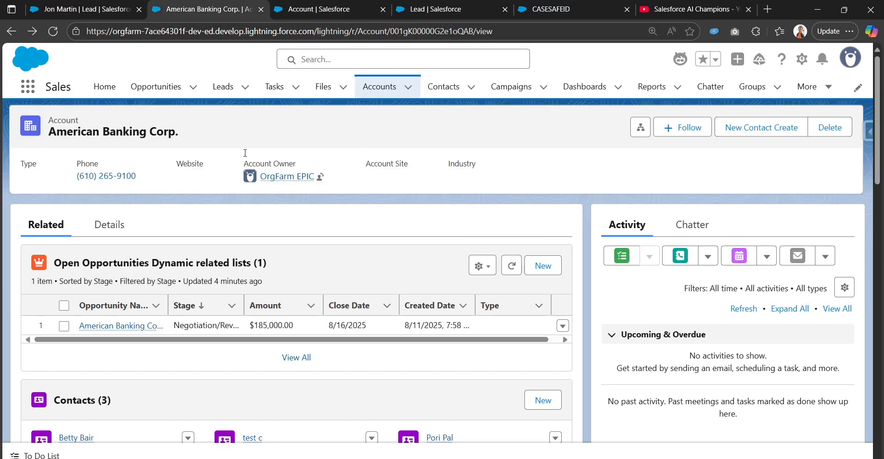
click(101, 10)
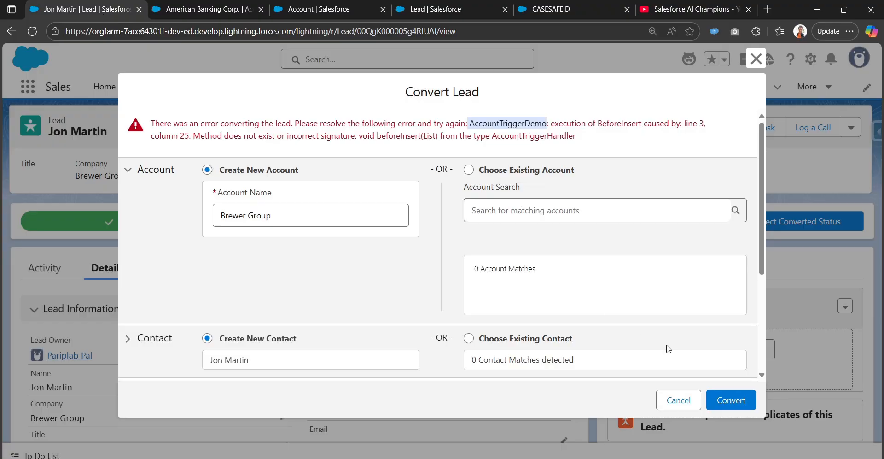
click(736, 401)
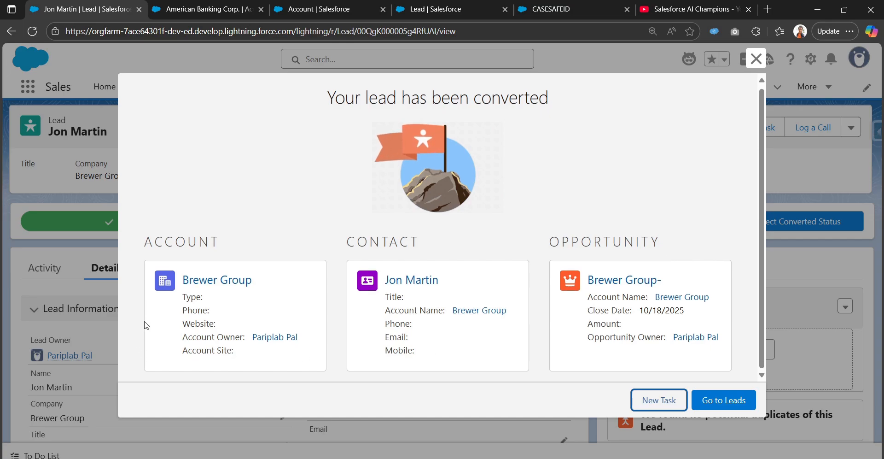
Step: Open the converted Brewer Group account in a separate tab and look for From Lead Id in its details
right_click(227, 288)
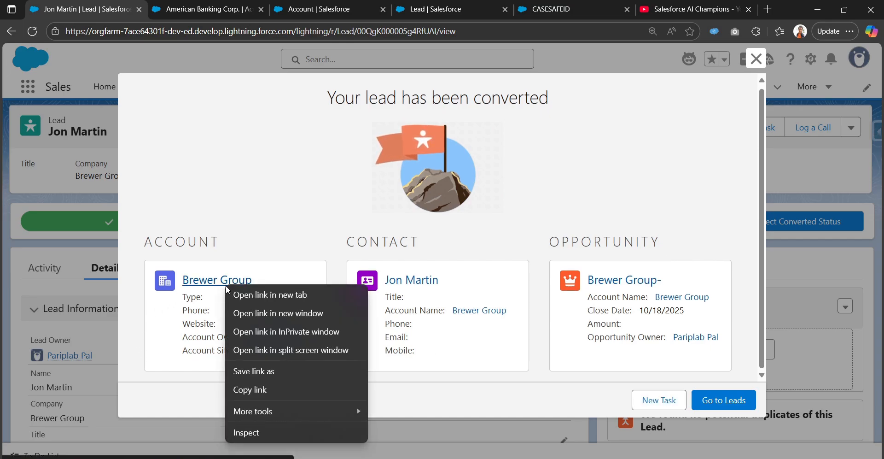
click(247, 297)
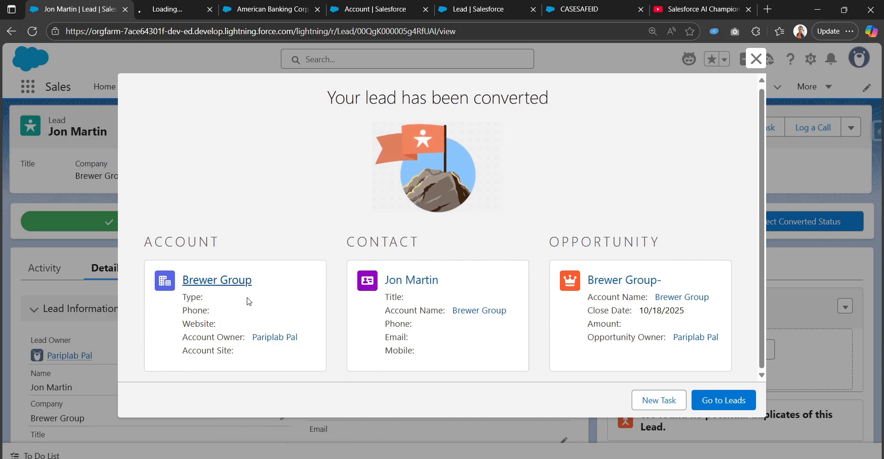
click(180, 9)
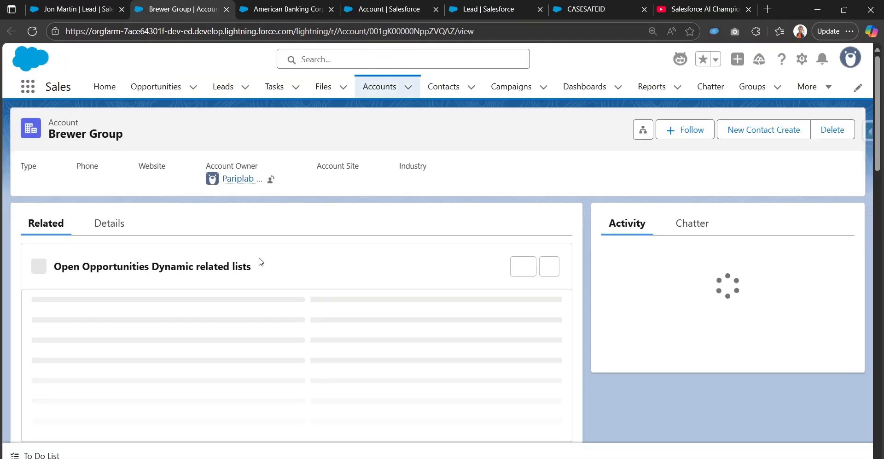
click(109, 225)
scroll(240, 318, down, 12)
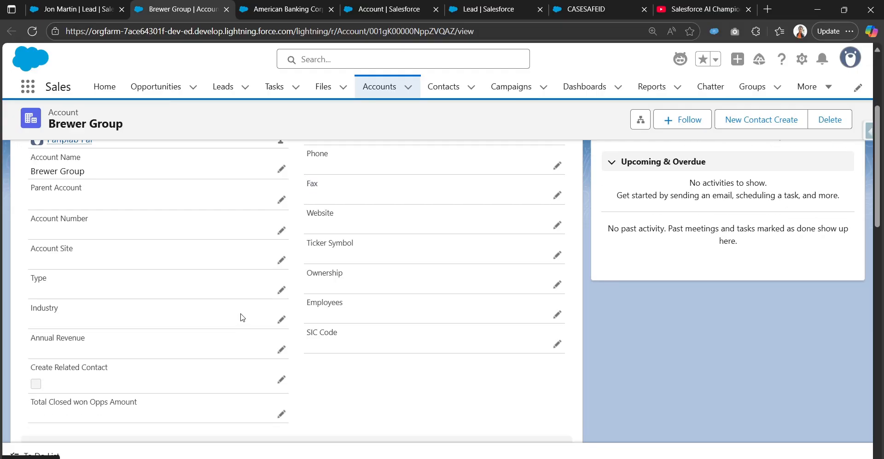
scroll(243, 310, up, 12)
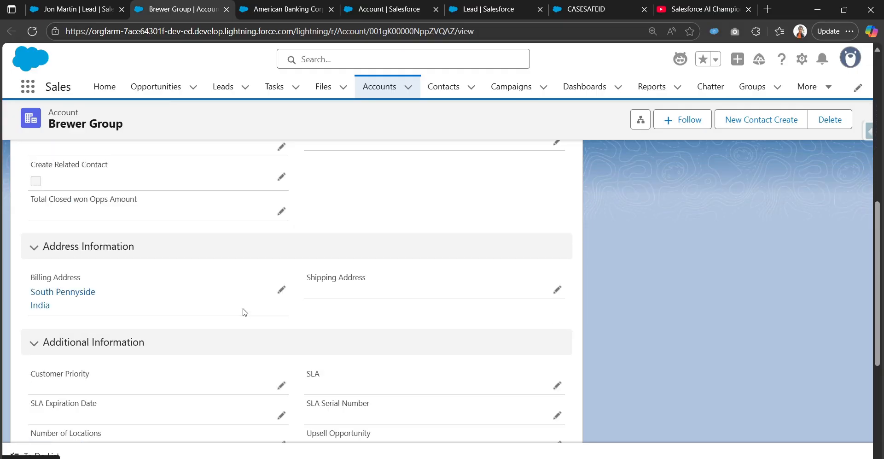
Step: Edit the Account Record Page, select the From Lead Id field under Account Information, save the page and return to the account
click(802, 59)
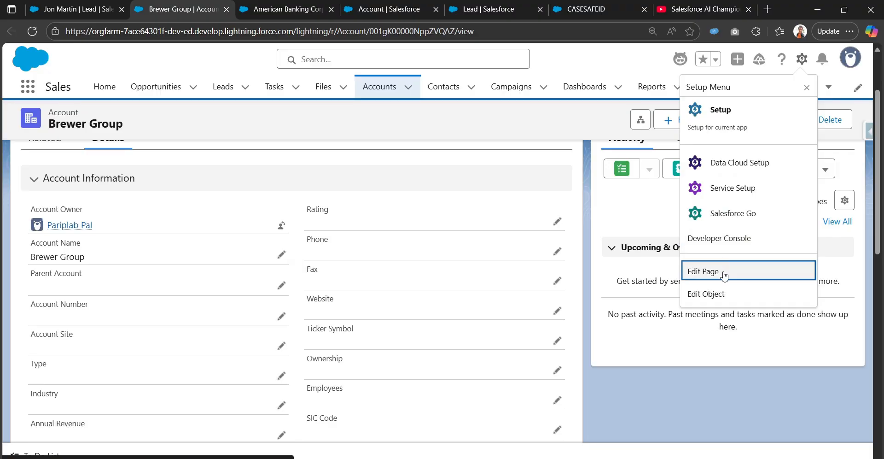
click(704, 271)
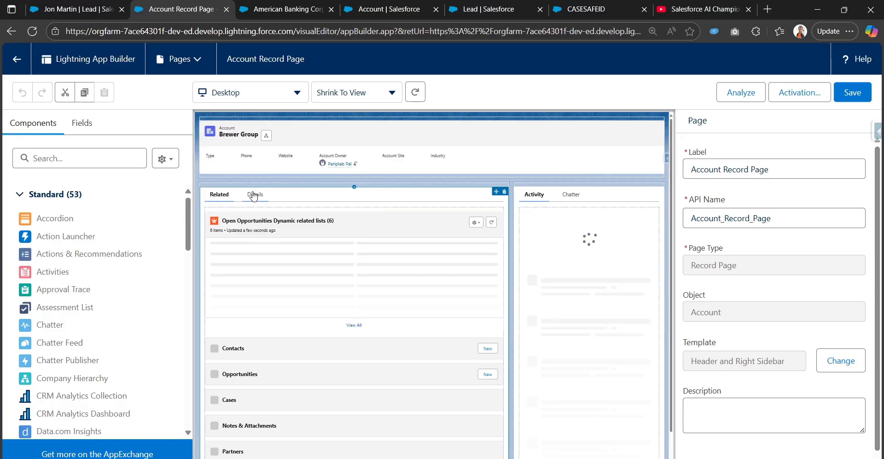
click(253, 192)
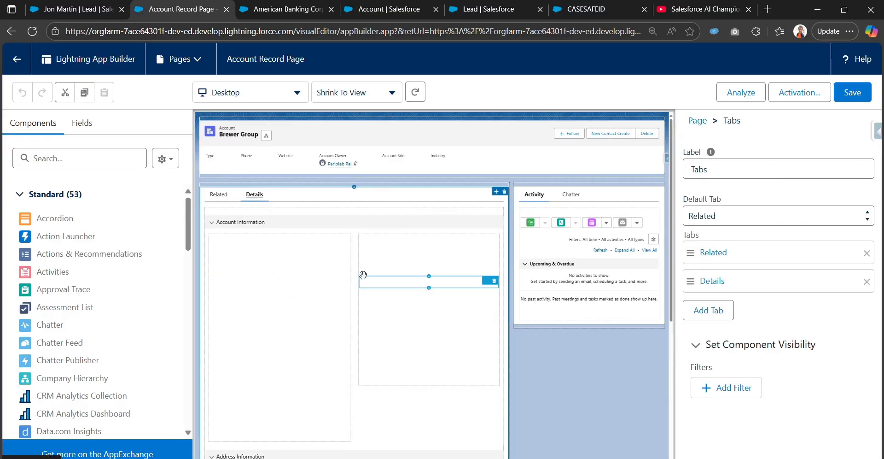
scroll(277, 355, down, 2)
scroll(278, 351, down, 2)
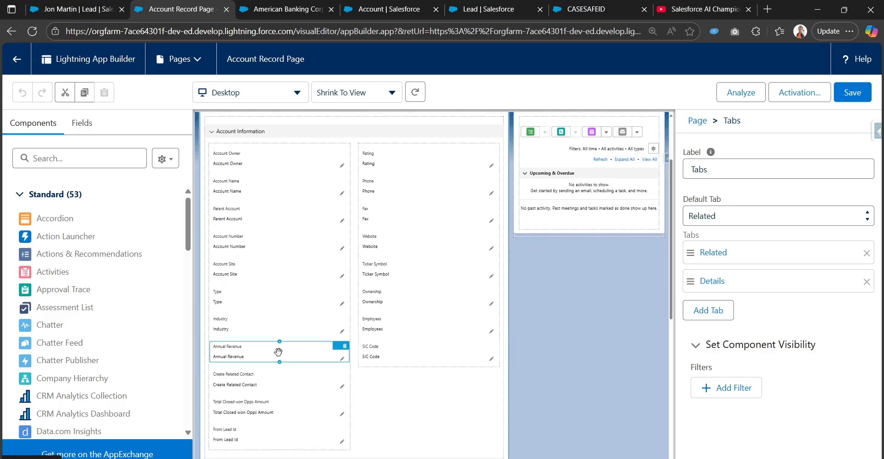
click(282, 383)
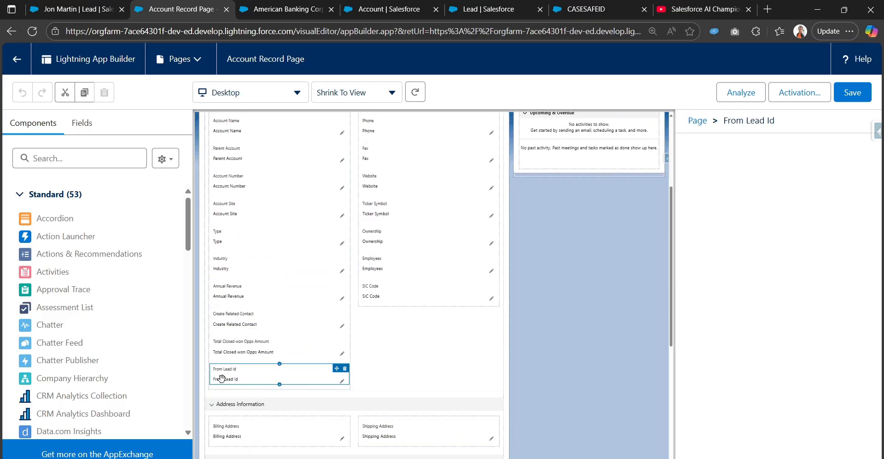
click(867, 100)
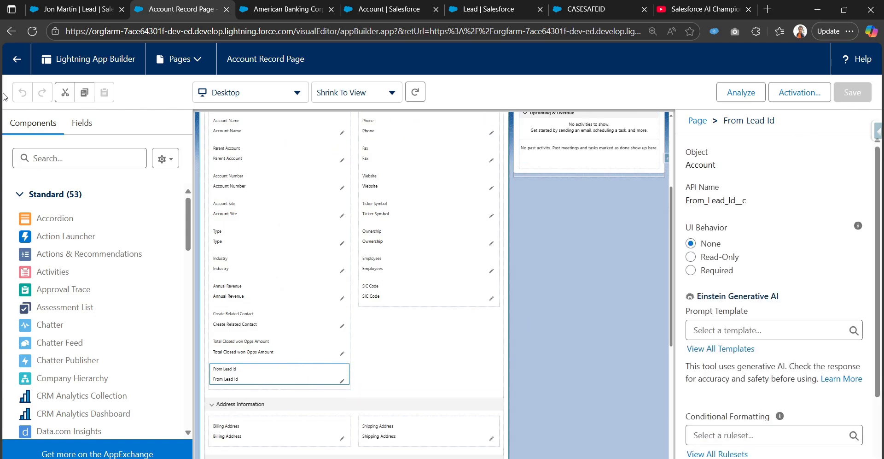
click(18, 59)
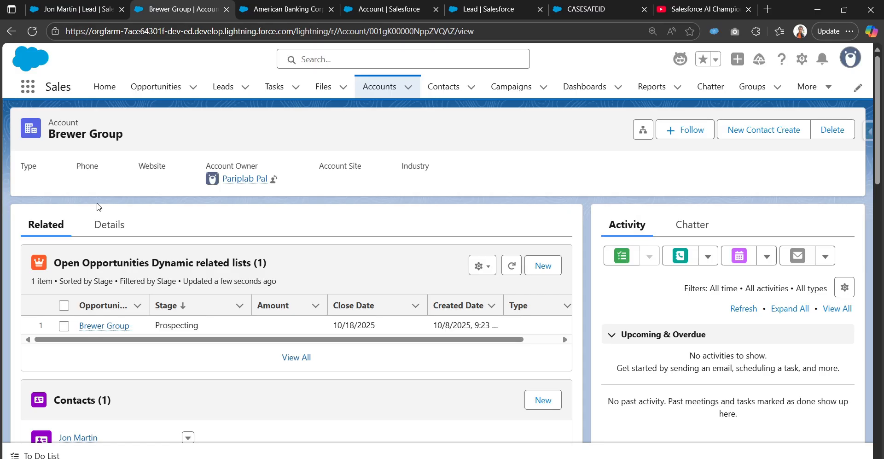
Step: Find the From Lead Id field in the Brewer Group account's details and copy its value
click(107, 224)
scroll(291, 241, down, 5)
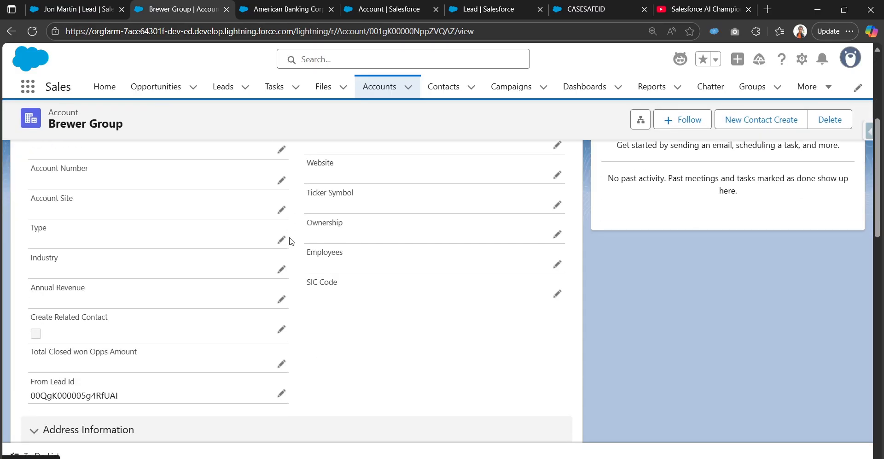
scroll(52, 273, down, 3)
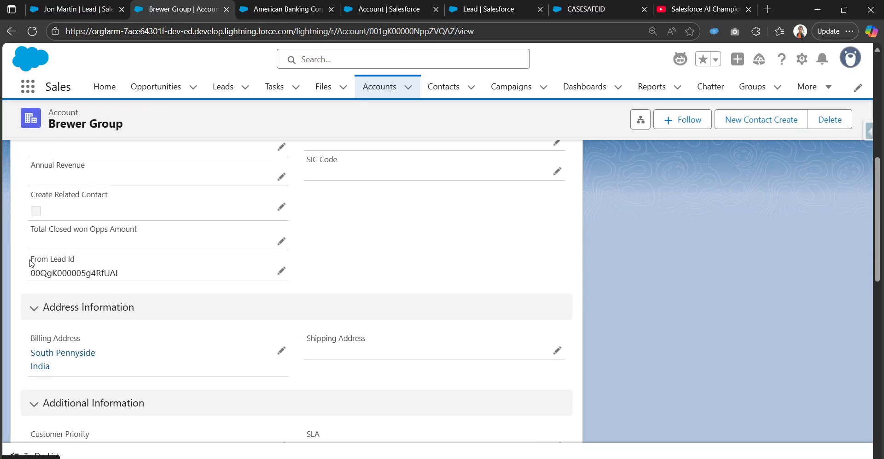
drag(31, 263, 83, 263)
drag(32, 273, 133, 278)
key(ctrl+c)
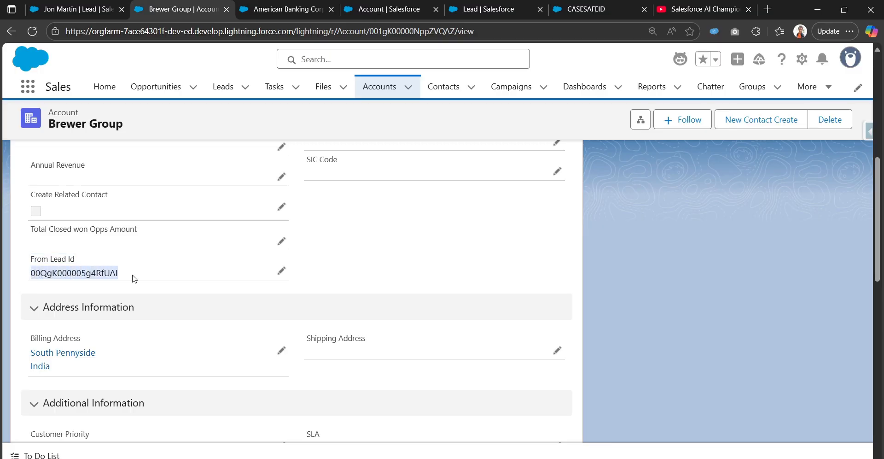
Step: Duplicate the account tab and load the record whose ID is the copied lead ID, replacing the account ID in the address
right_click(159, 3)
click(205, 79)
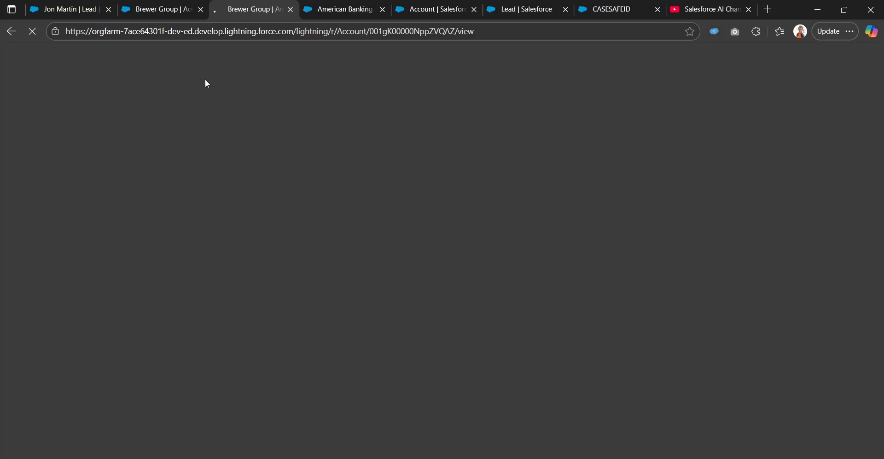
double_click(413, 29)
key(ctrl+v)
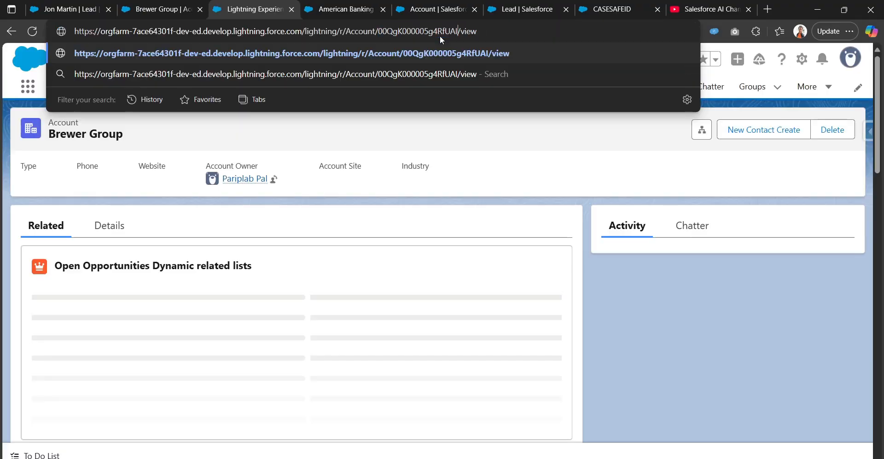
key(Return)
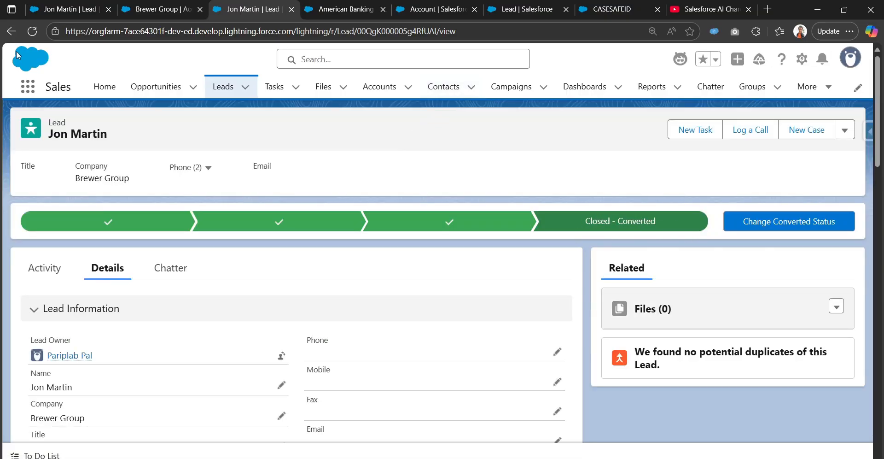
Step: Reload the converted lead's page and retry the copied lead ID in place of the contact ID in the address twice
click(31, 30)
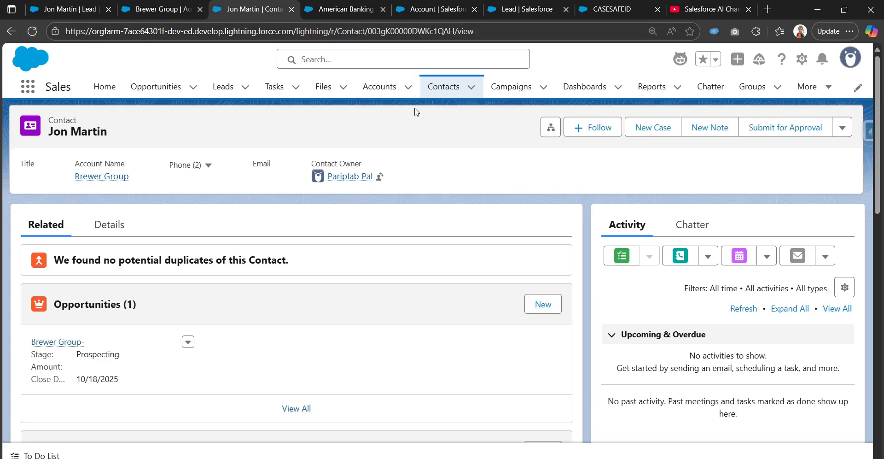
click(438, 30)
double_click(437, 30)
key(ctrl+v)
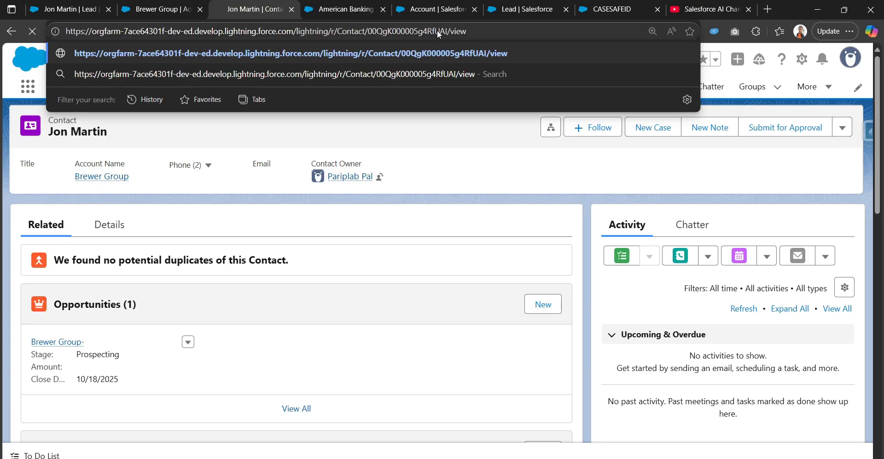
key(Return)
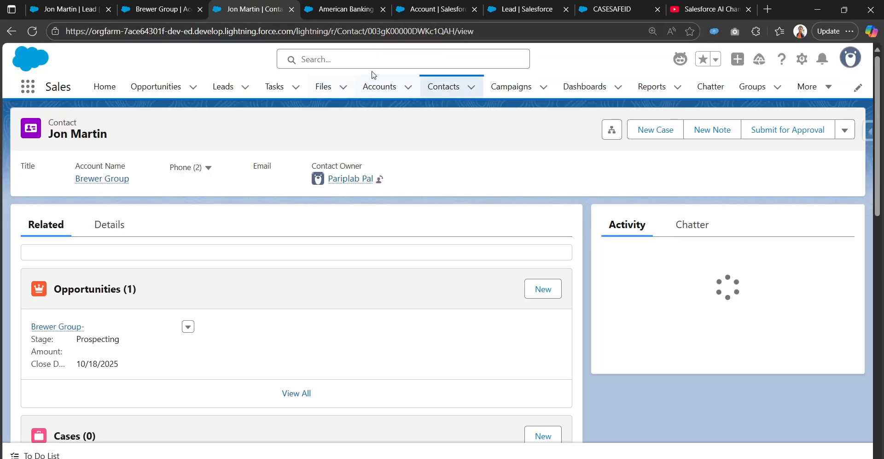
double_click(427, 31)
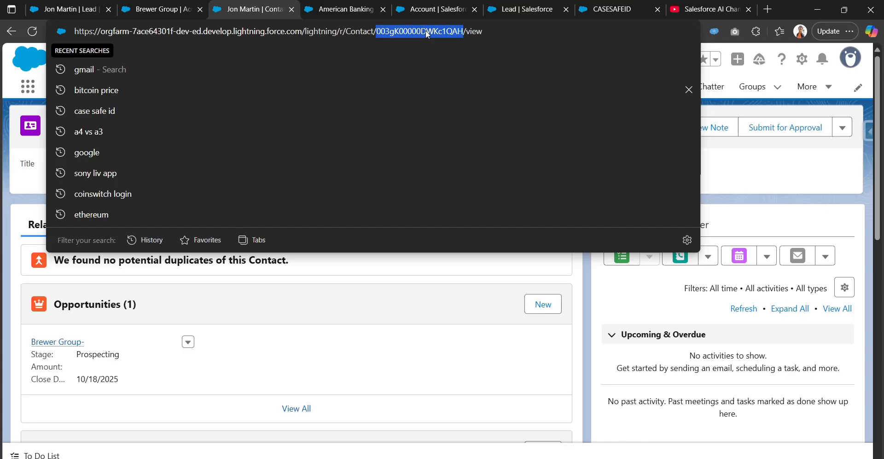
key(ctrl+v)
key(Return)
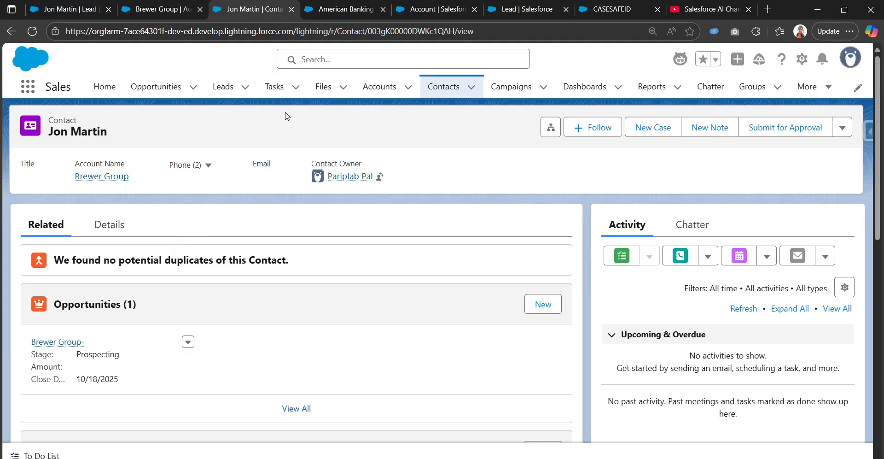
Step: Check the From Lead Id on the Brewer Group account and examine the contact's details
click(169, 7)
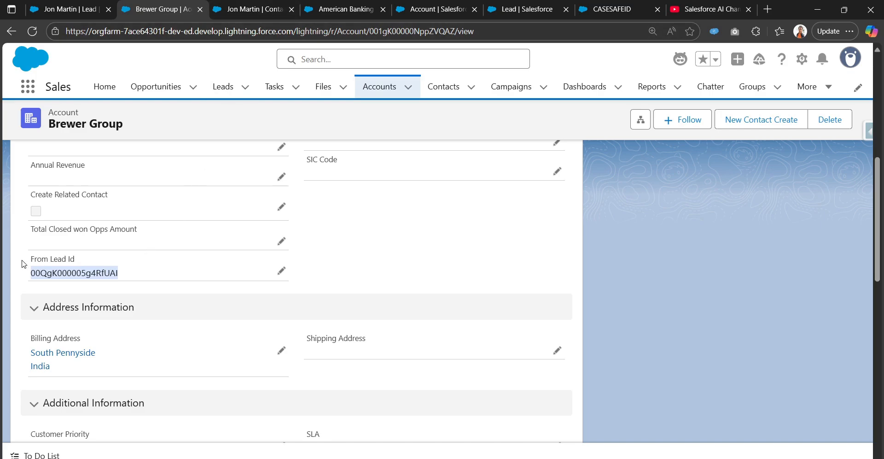
click(255, 9)
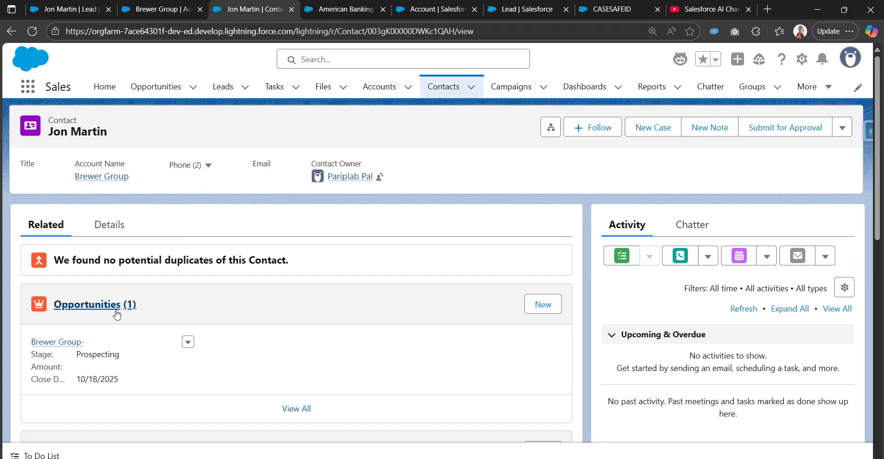
click(111, 226)
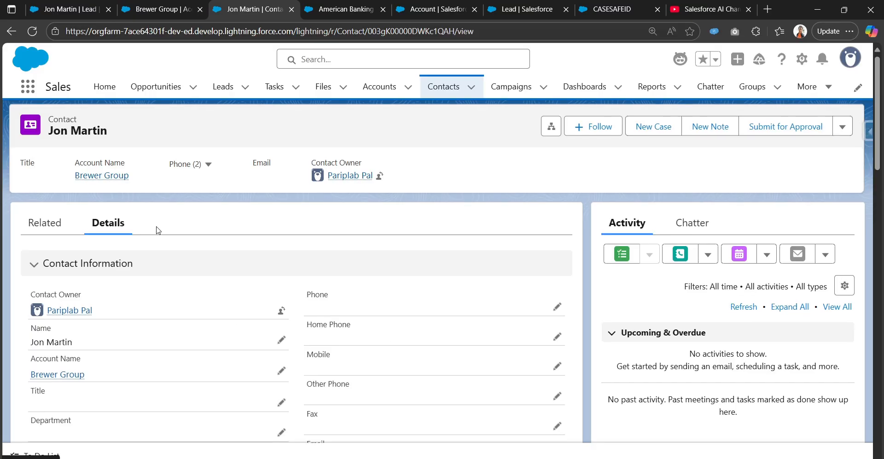
scroll(166, 226, down, 2)
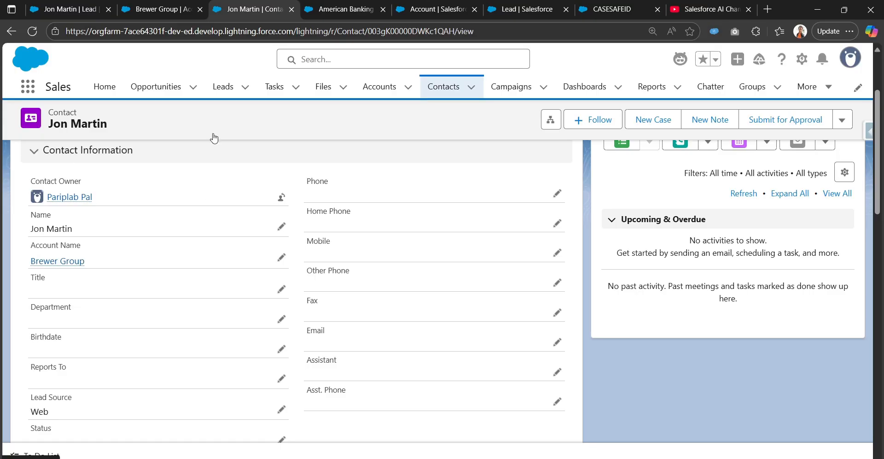
Step: Review the Brewer Group account's details, including From Lead Id, with a brief look at the American Banking Corp. account
click(186, 8)
scroll(157, 313, up, 1)
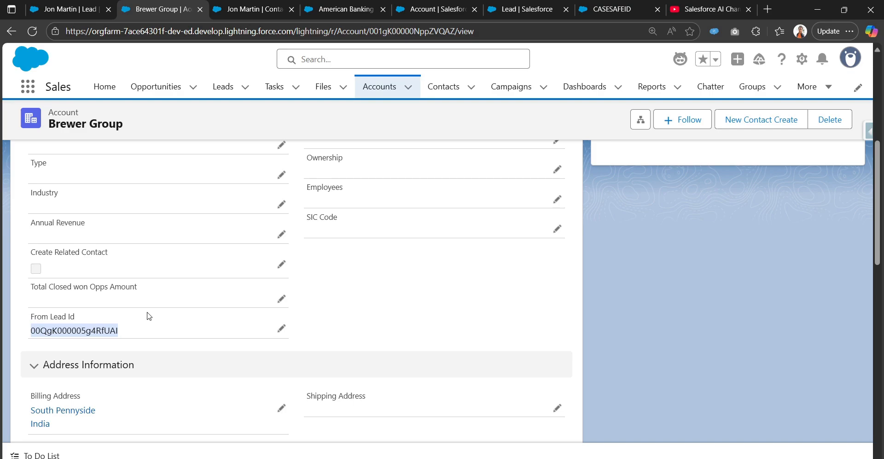
scroll(149, 316, up, 6)
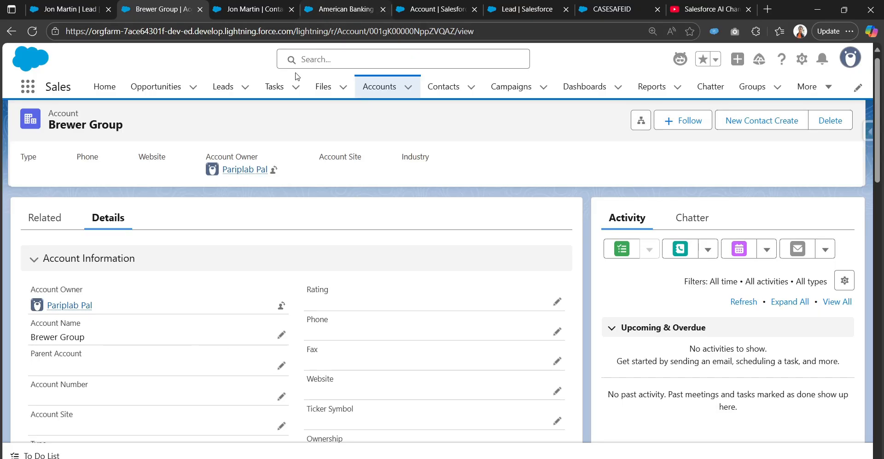
click(346, 10)
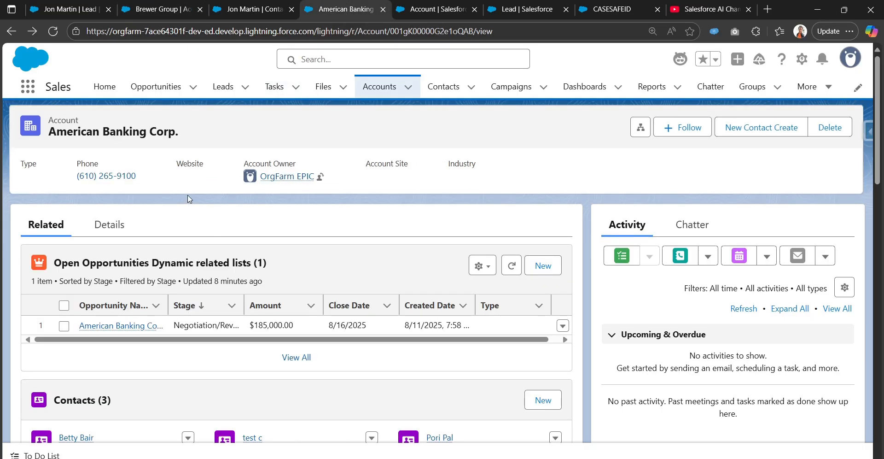
click(140, 10)
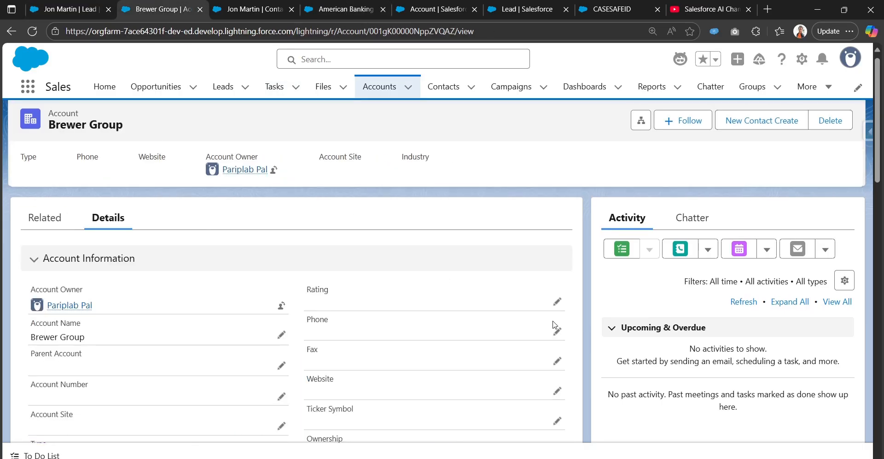
scroll(529, 336, down, 10)
scroll(549, 350, up, 5)
scroll(278, 272, up, 8)
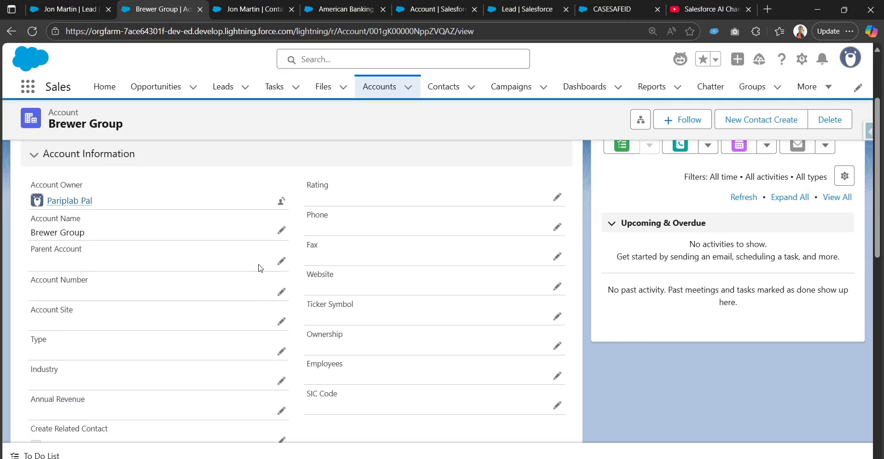
Step: Open the Brewer Group- opportunity from the account's related records and examine its opportunity information
click(45, 225)
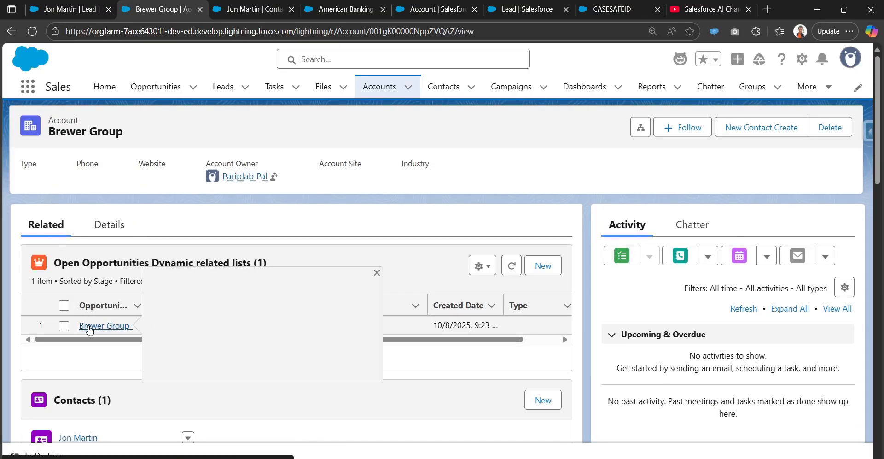
click(81, 325)
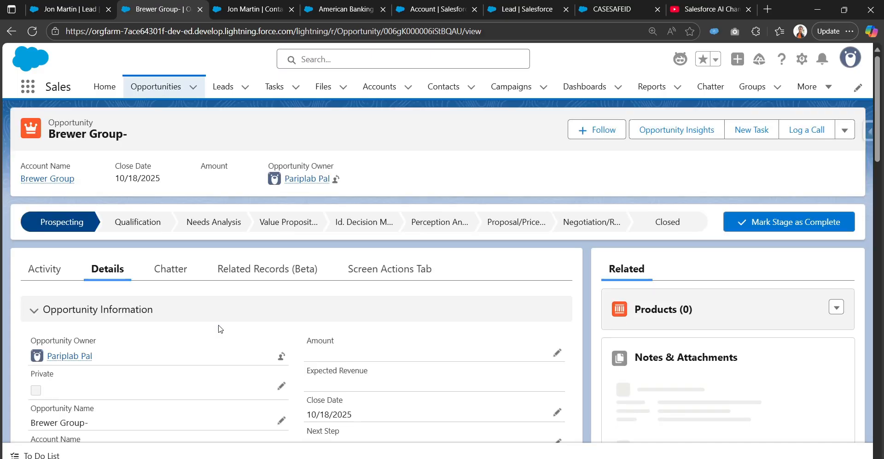
scroll(218, 325, down, 3)
scroll(219, 328, down, 1)
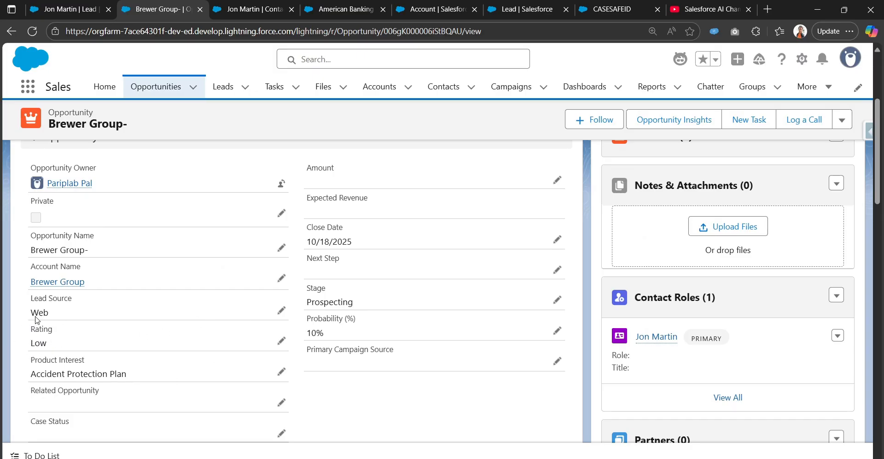
Step: Close the Lead object's Triggers setup page and return to the Brewer Group- opportunity's details
click(256, 11)
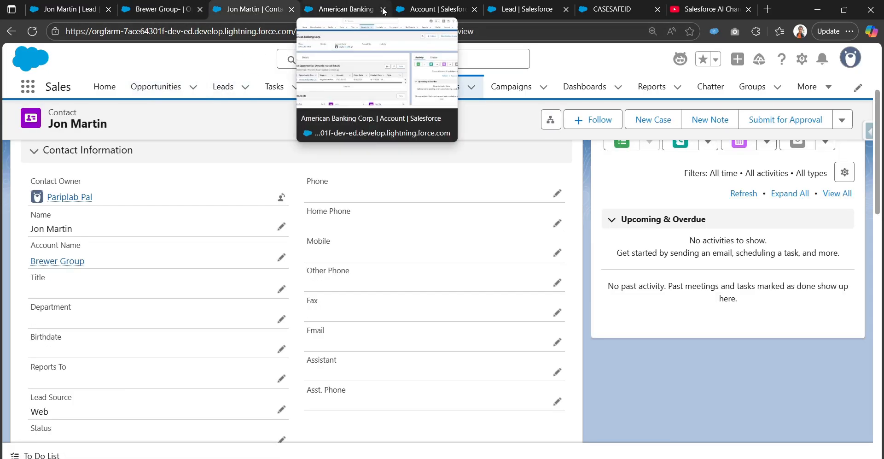
click(515, 6)
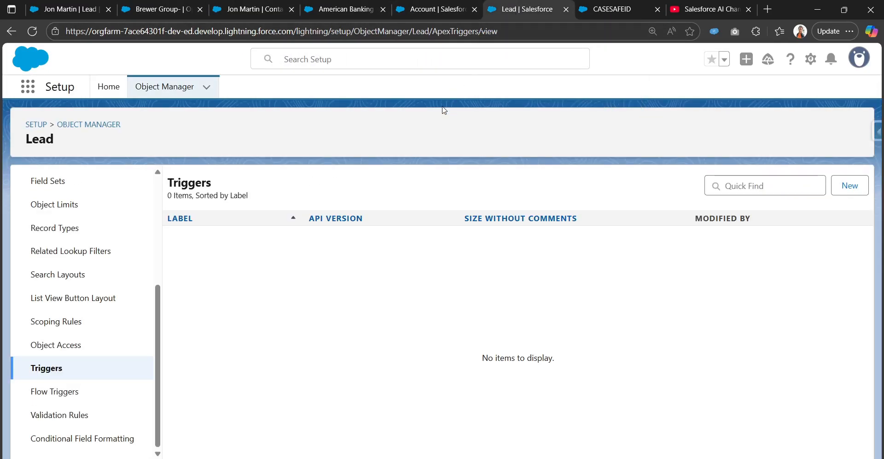
click(566, 9)
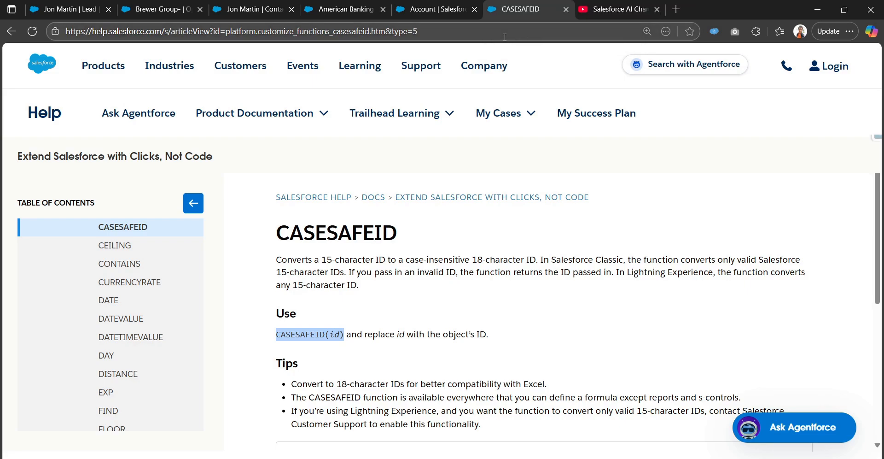
click(233, 11)
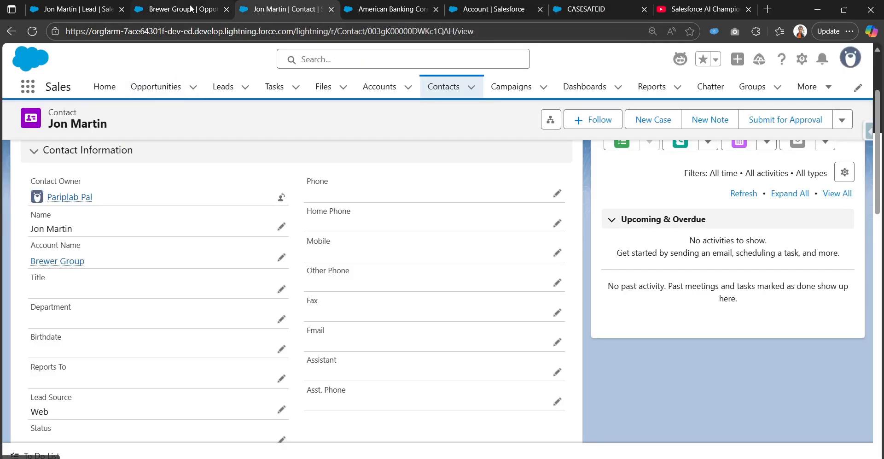
click(198, 8)
scroll(267, 317, up, 3)
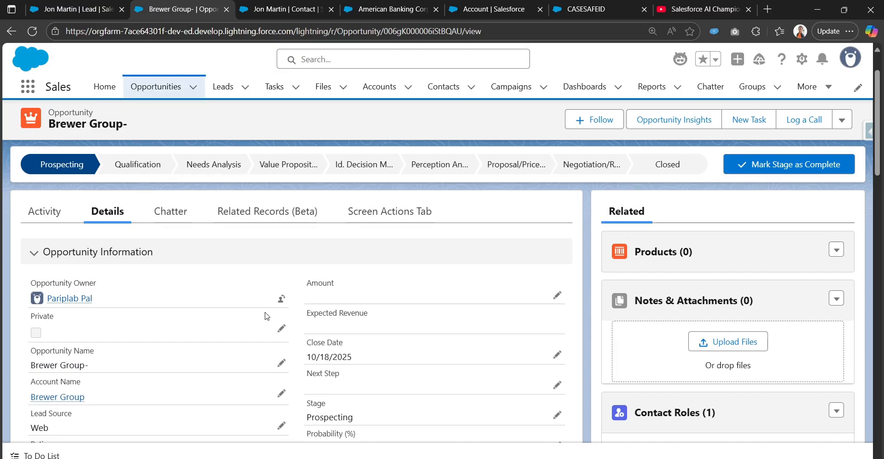